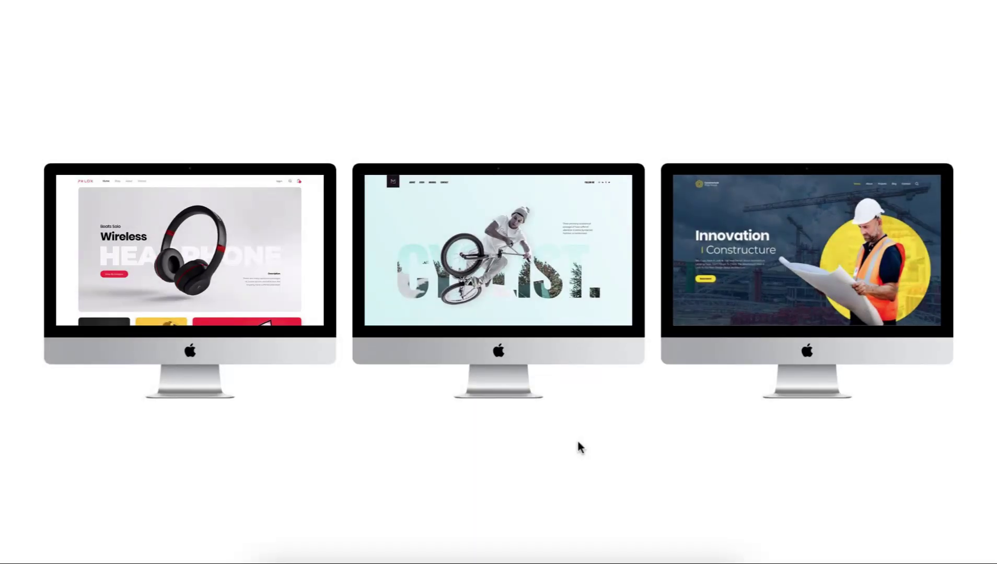
Look over the finished example page with website screenshots framed in iMac mockups
mouse_move(562, 291)
scroll(605, 431, "down", 10)
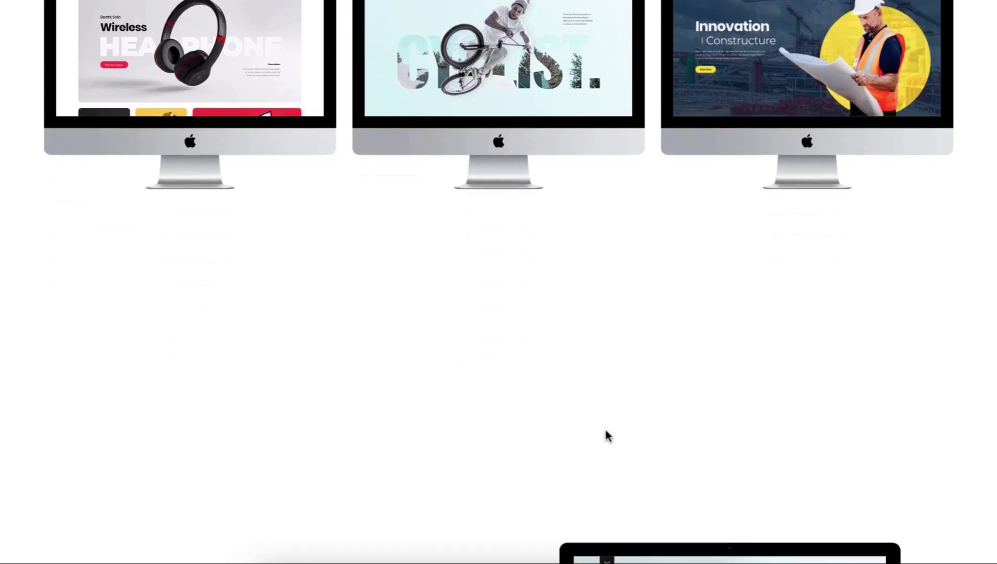
scroll(606, 430, "down", 2)
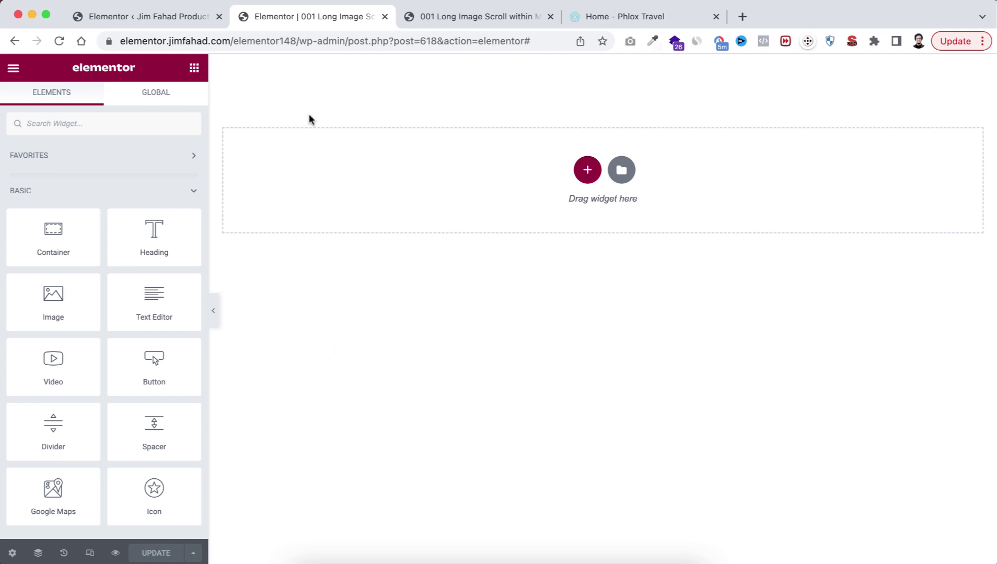
Check the Flexbox Container status in Elementor's experiments settings, and return to the page editor
left_click(186, 16)
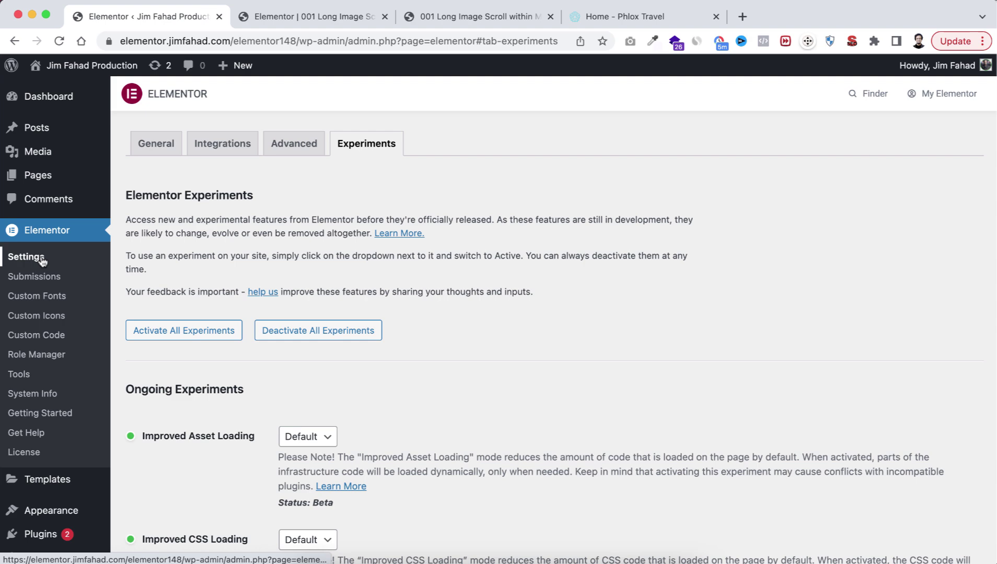
scroll(357, 395, "down", 10)
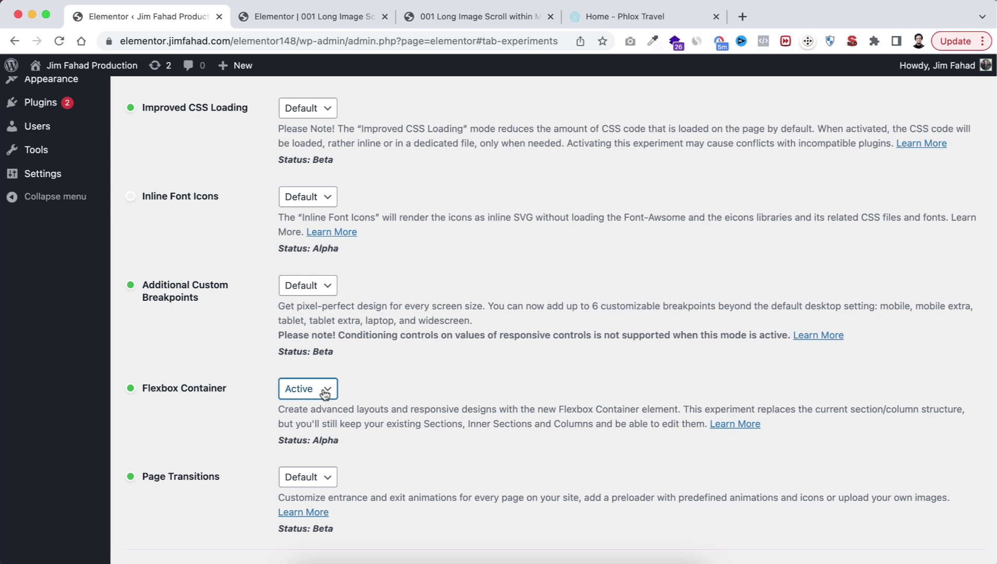
left_click(308, 20)
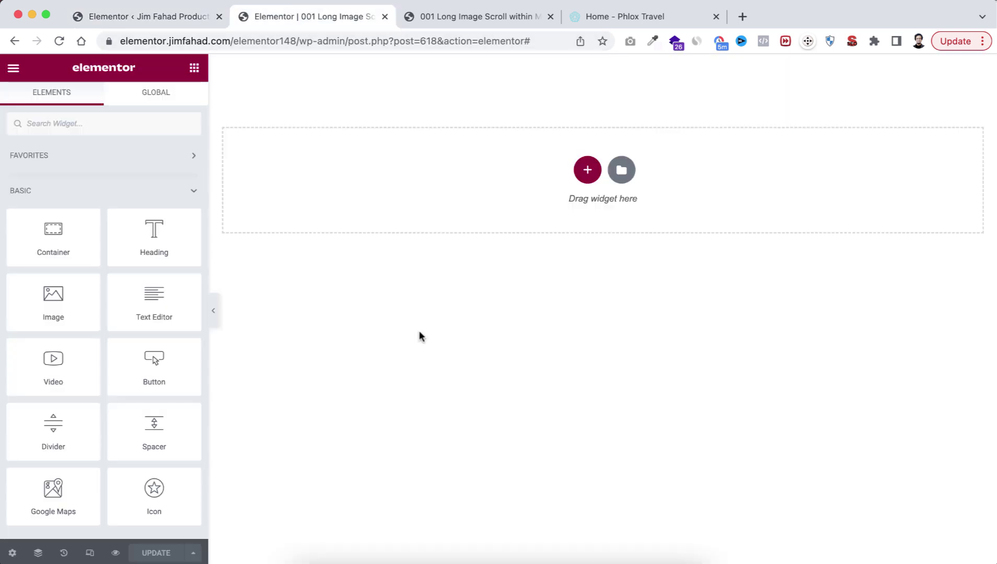
Add a container with two equal columns and set its top and bottom padding to 100 px
left_click(588, 171)
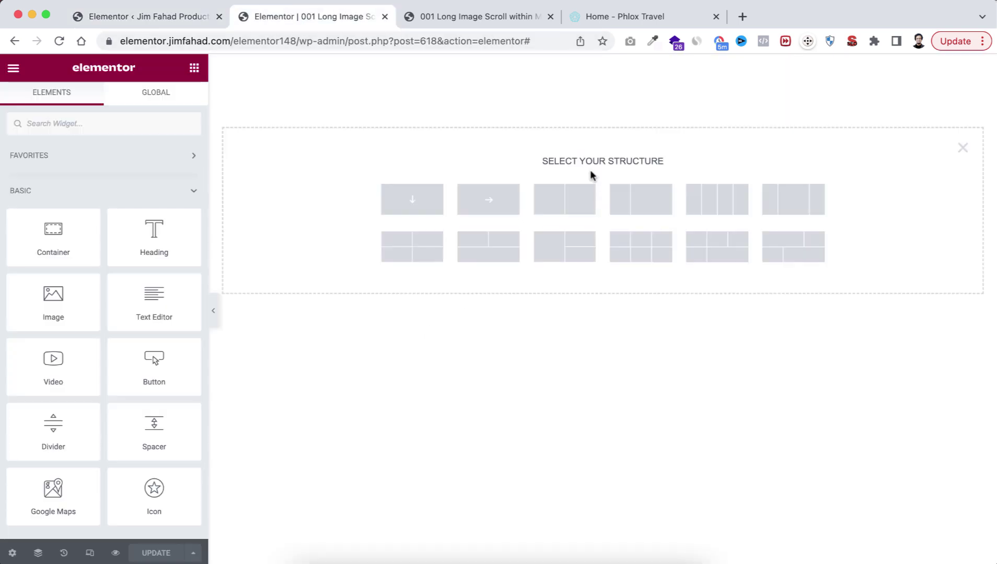
left_click(560, 198)
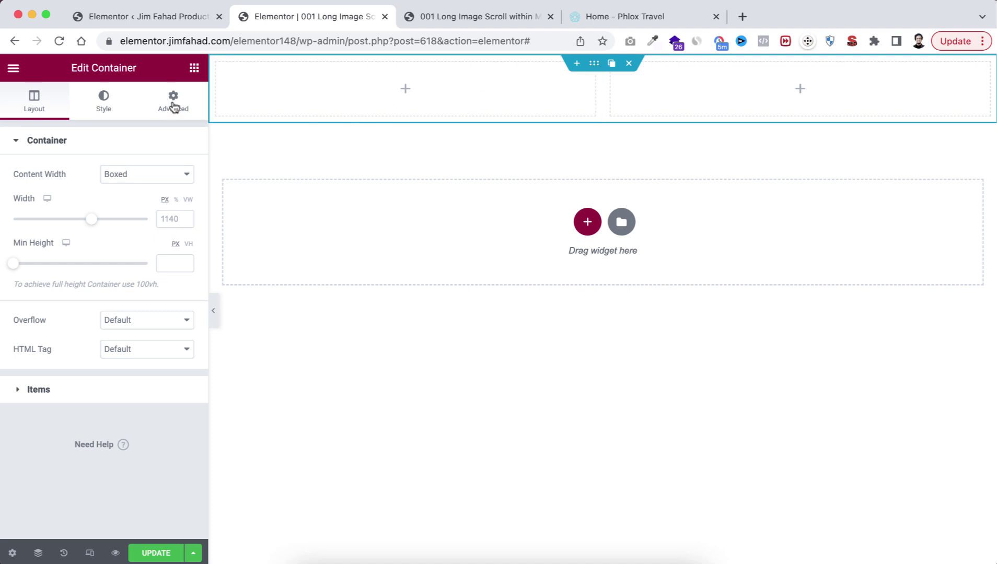
left_click(178, 111)
left_click(171, 245)
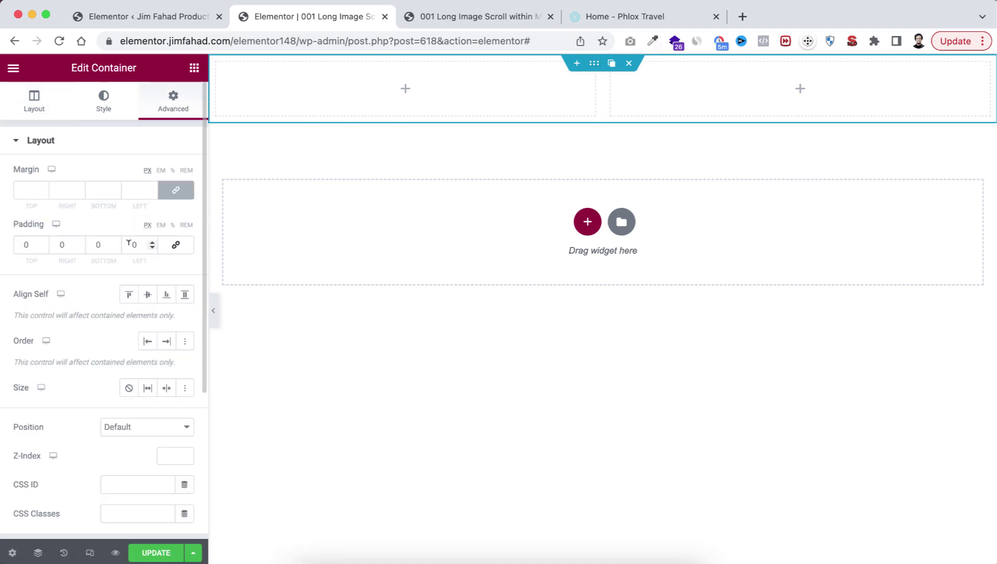
double_click(23, 245)
type("100")
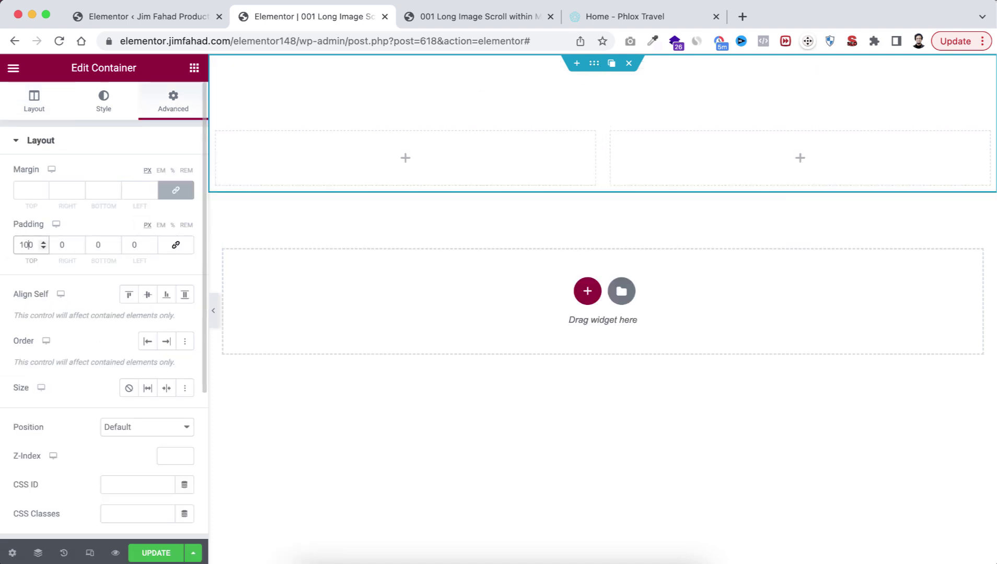
left_click(97, 244)
type("100")
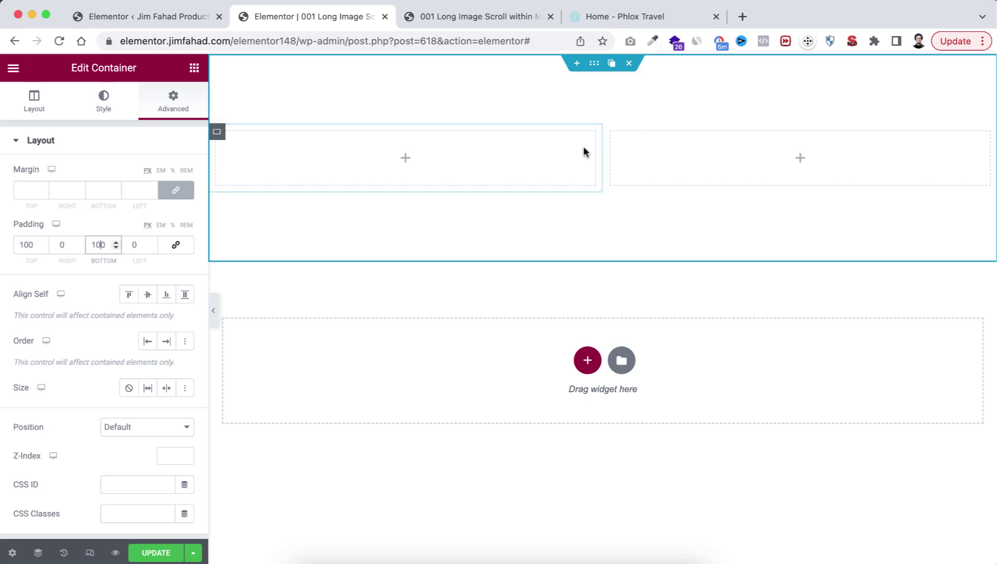
Duplicate the second column to make three columns, and give the middle one 10 px padding on all sides
mouse_move(611, 140)
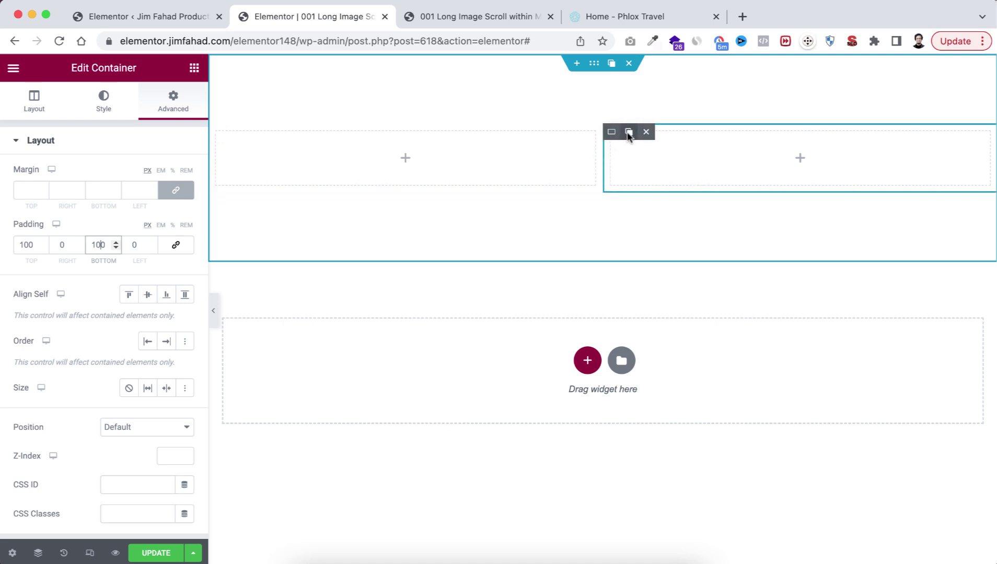
left_click(629, 132)
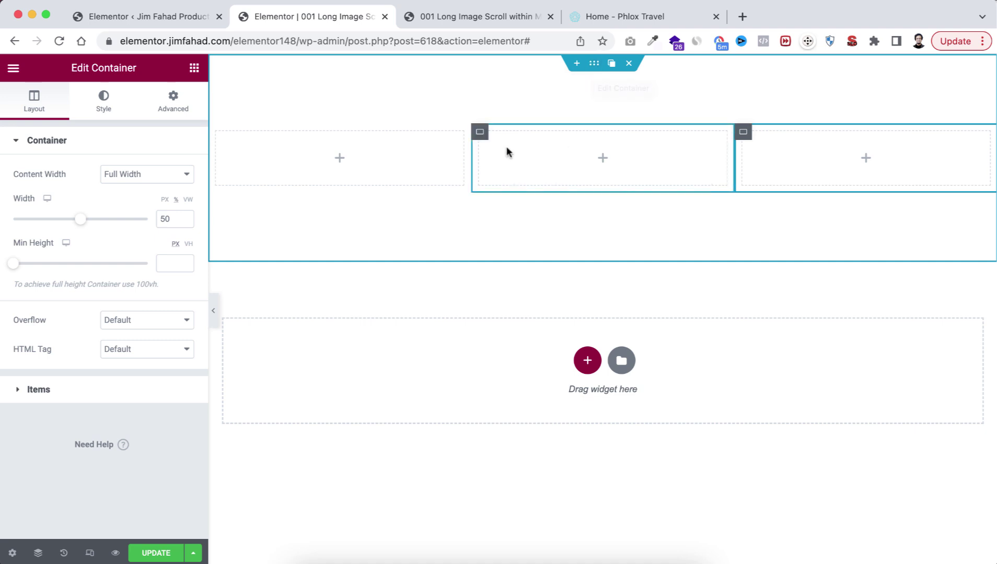
left_click(480, 134)
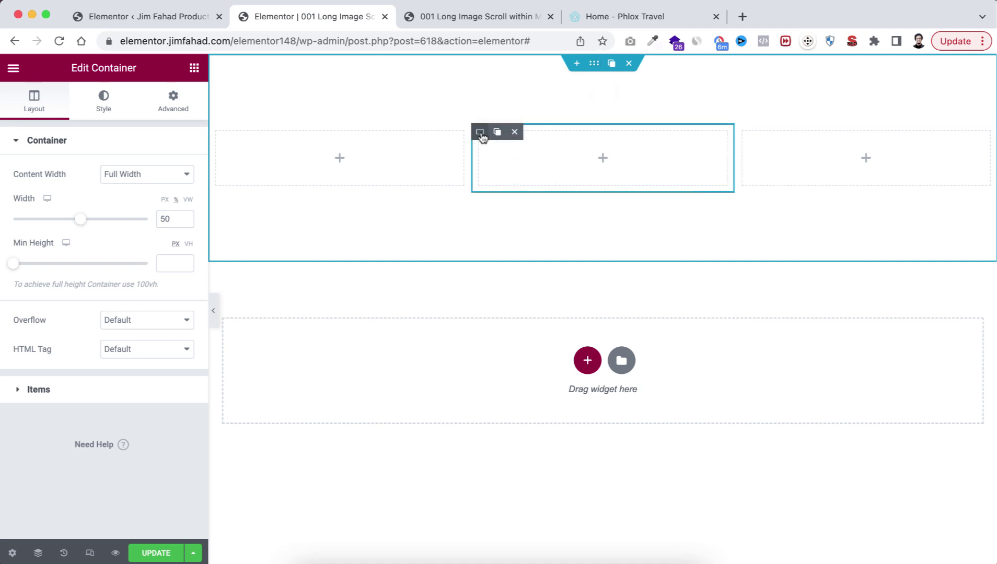
left_click(174, 102)
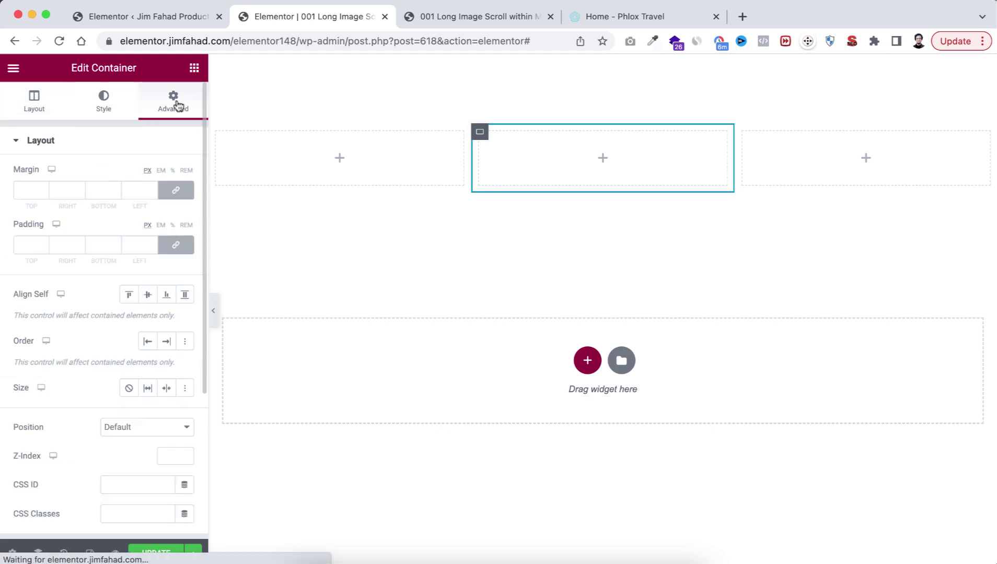
left_click(22, 244)
type("10")
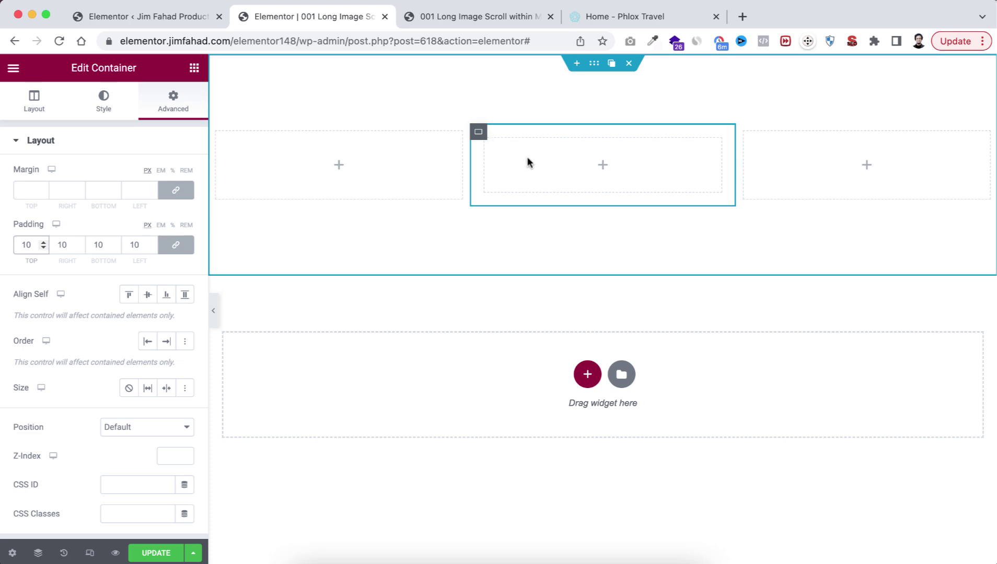
Nest a container in the middle column and insert an Image widget using mac.png inside it
left_click(602, 165)
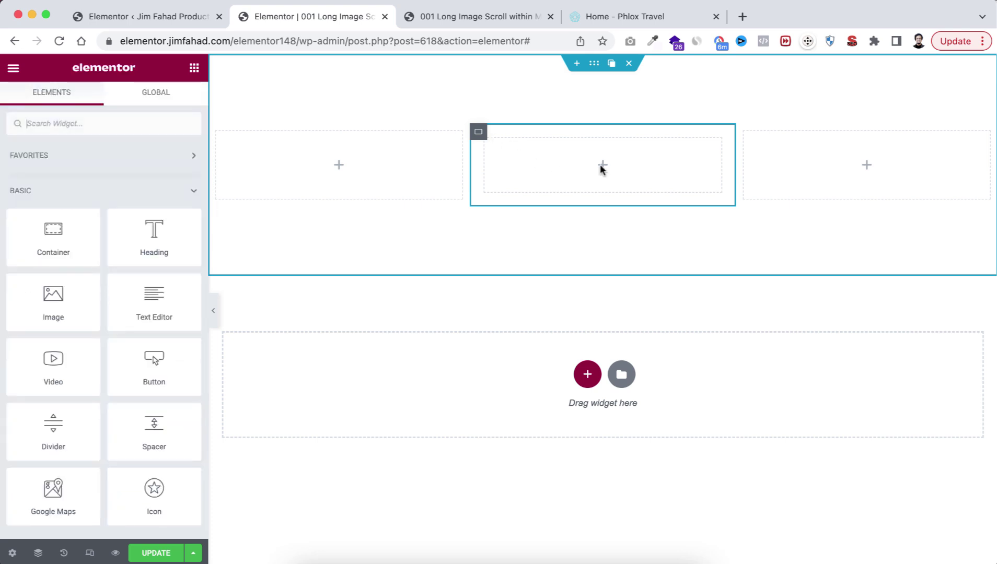
left_click_drag(50, 230, 606, 164)
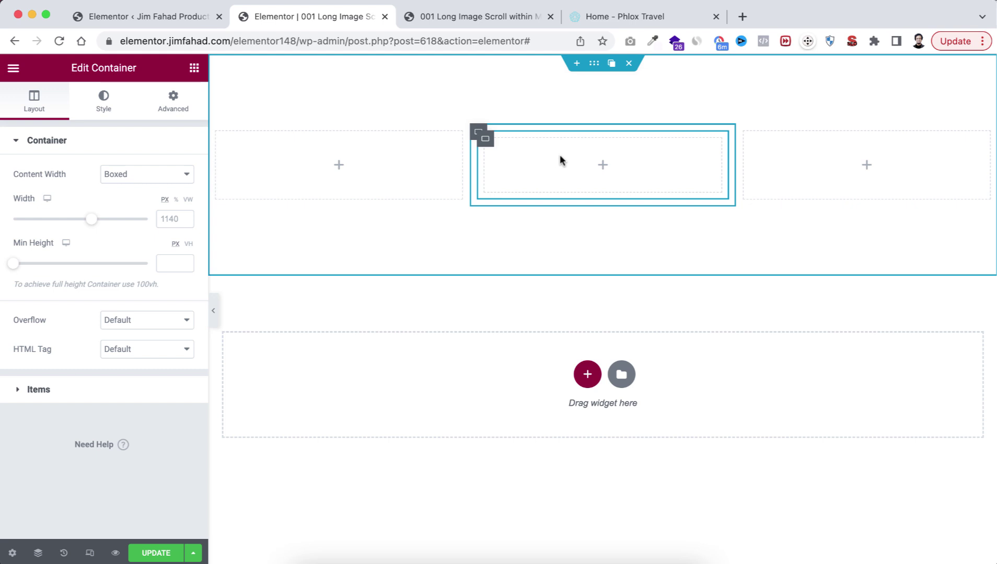
left_click(605, 167)
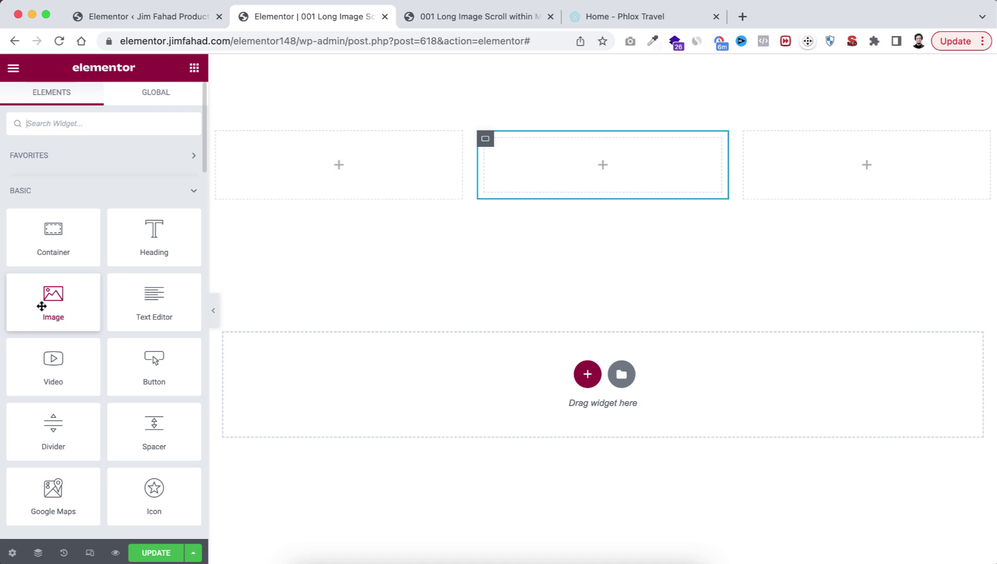
left_click_drag(43, 307, 606, 169)
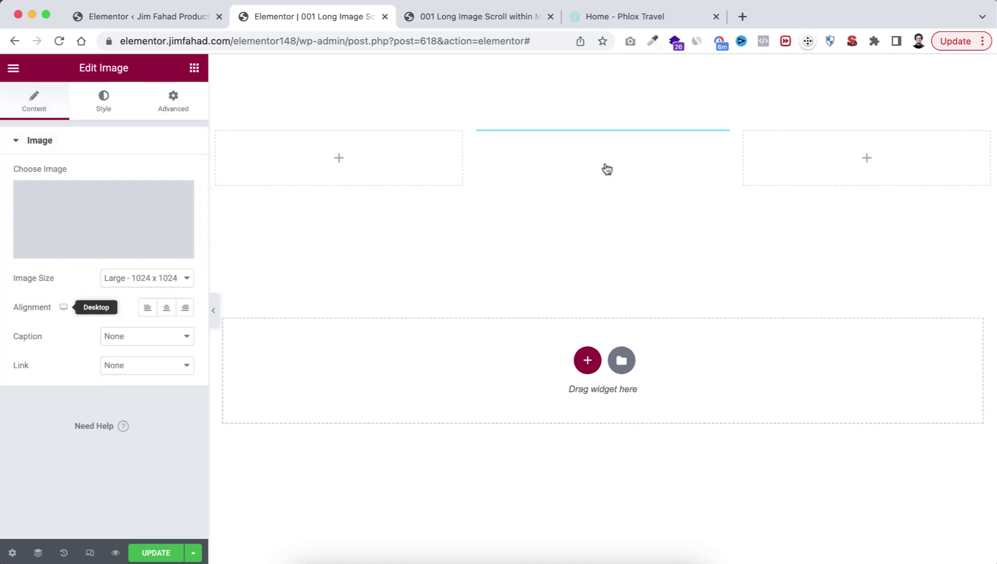
left_click(110, 202)
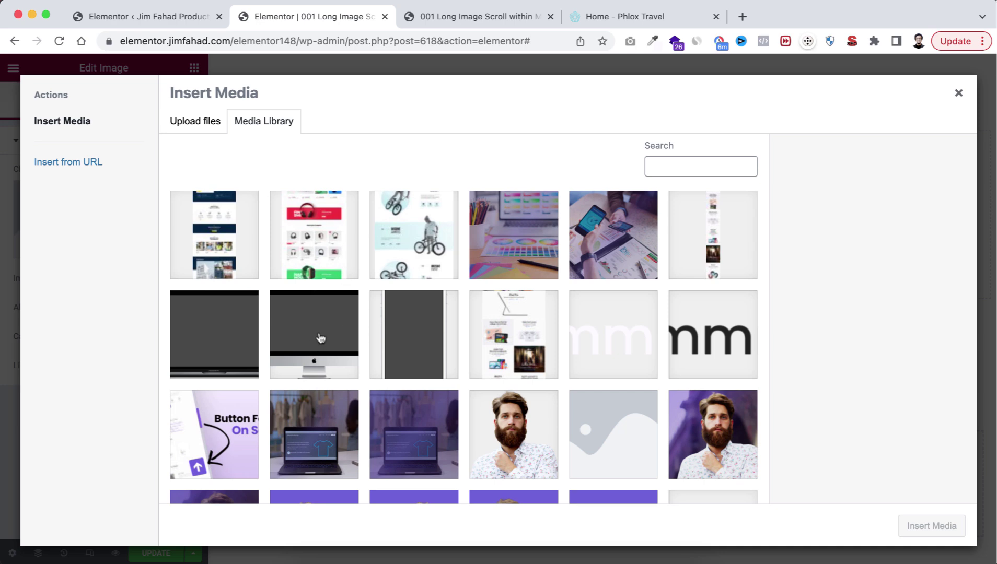
left_click(322, 338)
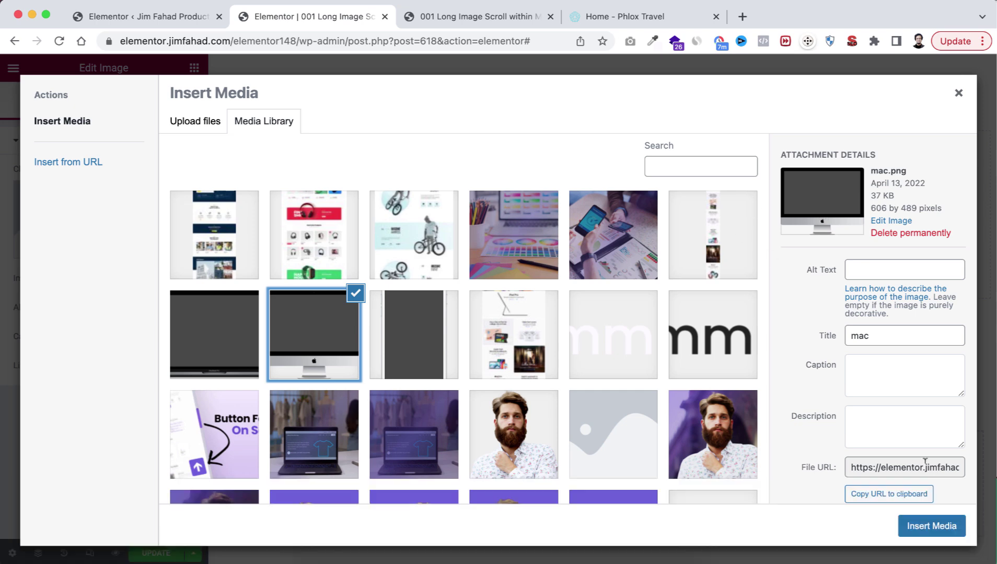
left_click(930, 527)
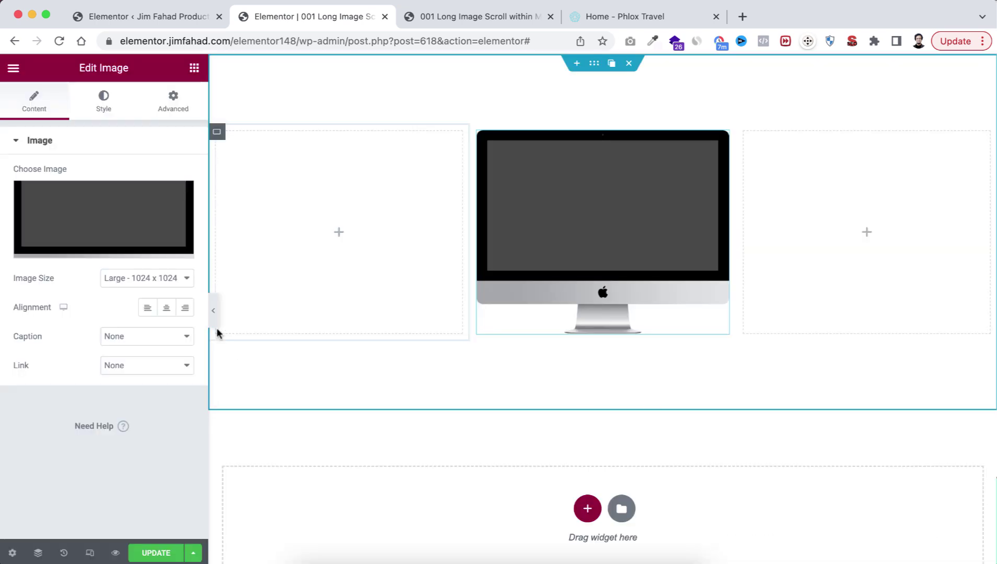
Set the iMac image's size to Full and its width to 100%
left_click(137, 281)
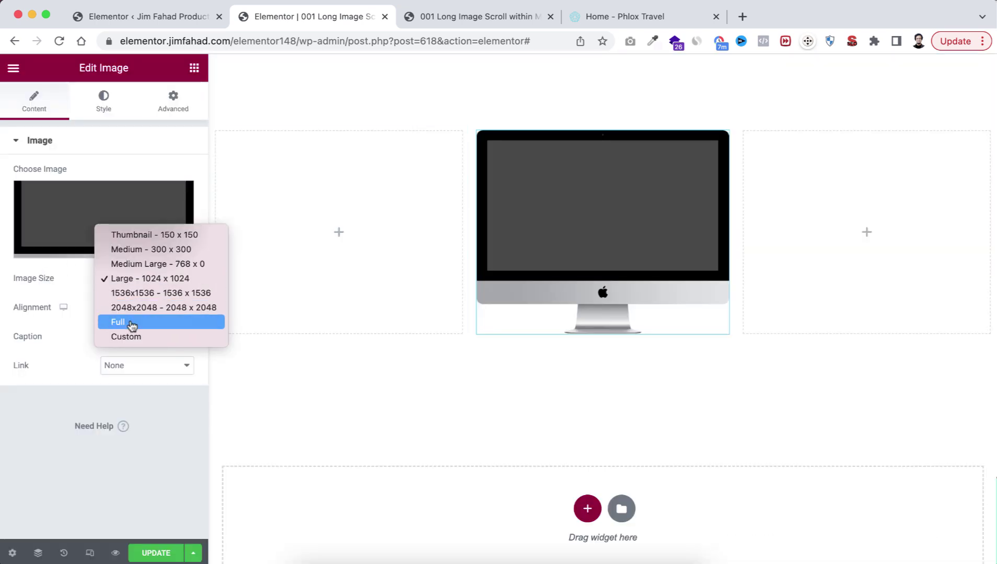
left_click(132, 324)
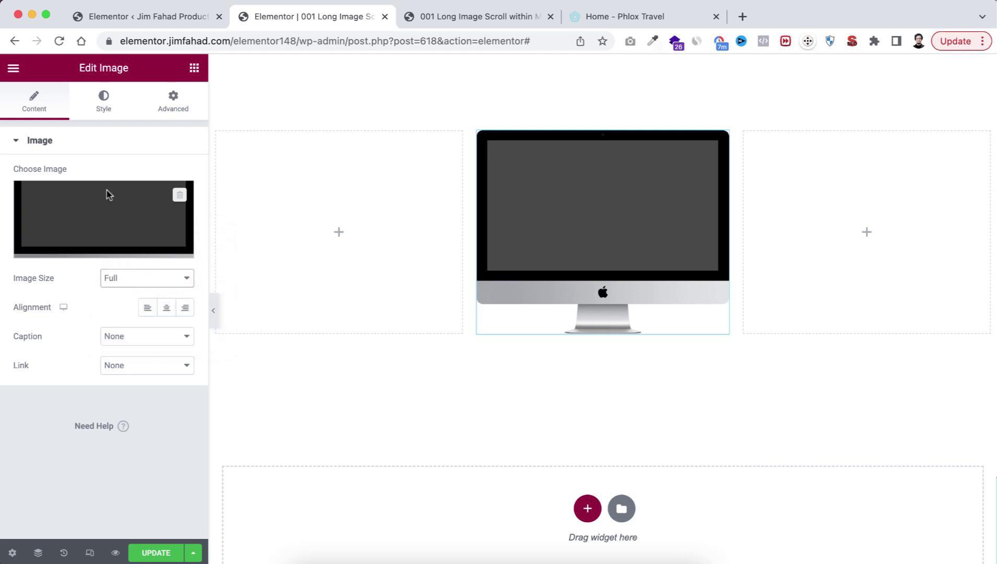
left_click(104, 101)
left_click_drag(15, 192, 168, 184)
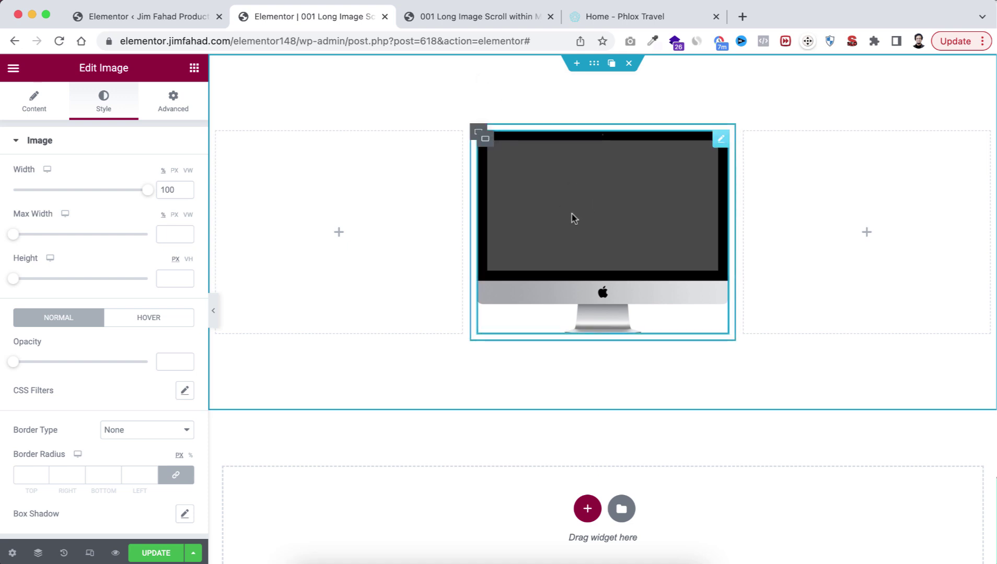
Add a container below the iMac image with Full Width content and a width of 91.6%
left_click(195, 68)
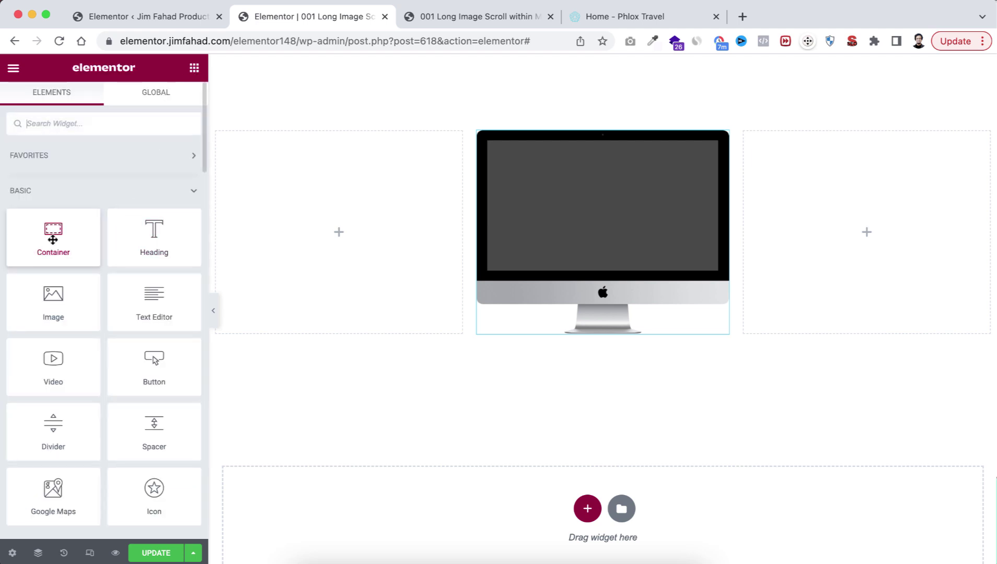
left_click_drag(50, 236, 588, 332)
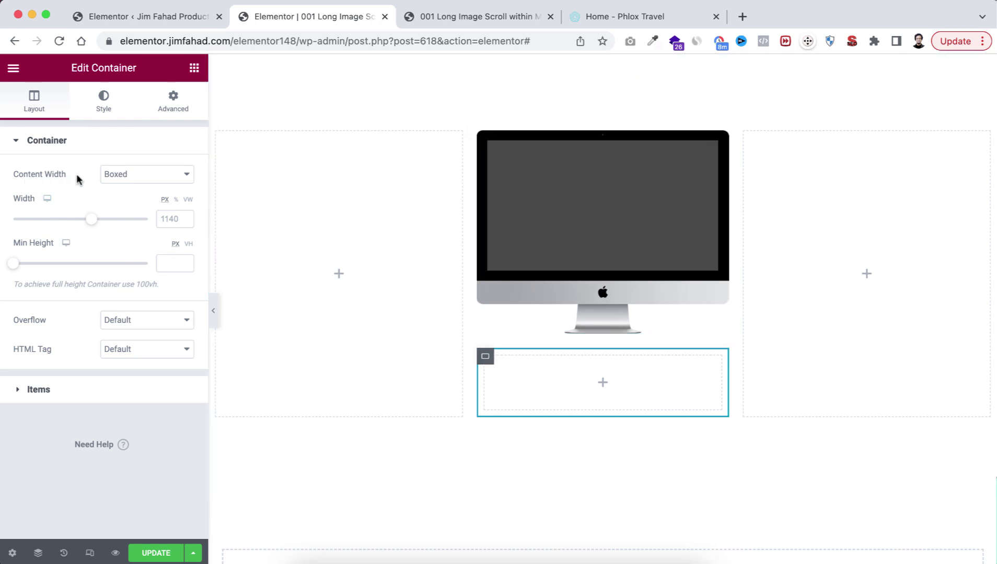
left_click(115, 175)
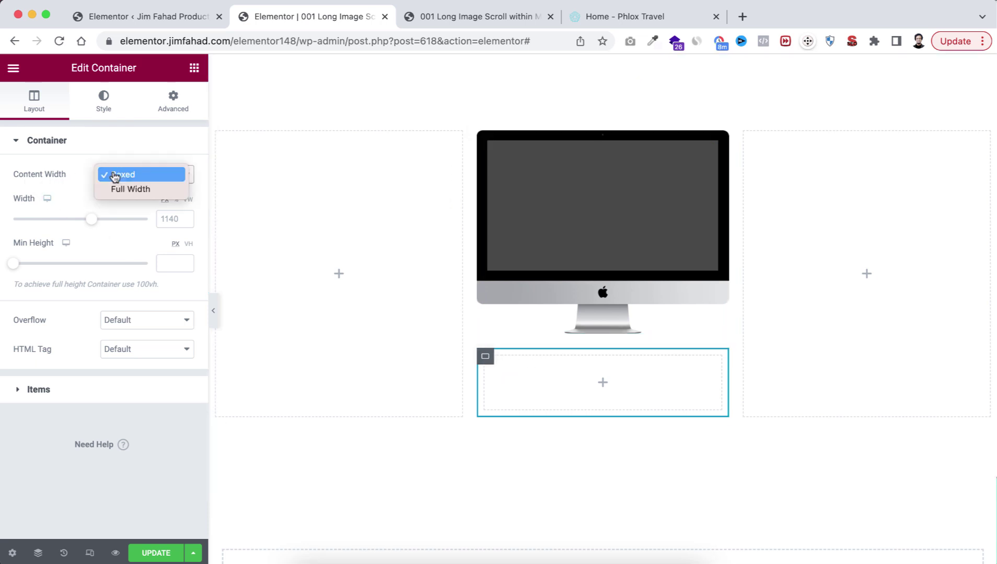
left_click(140, 190)
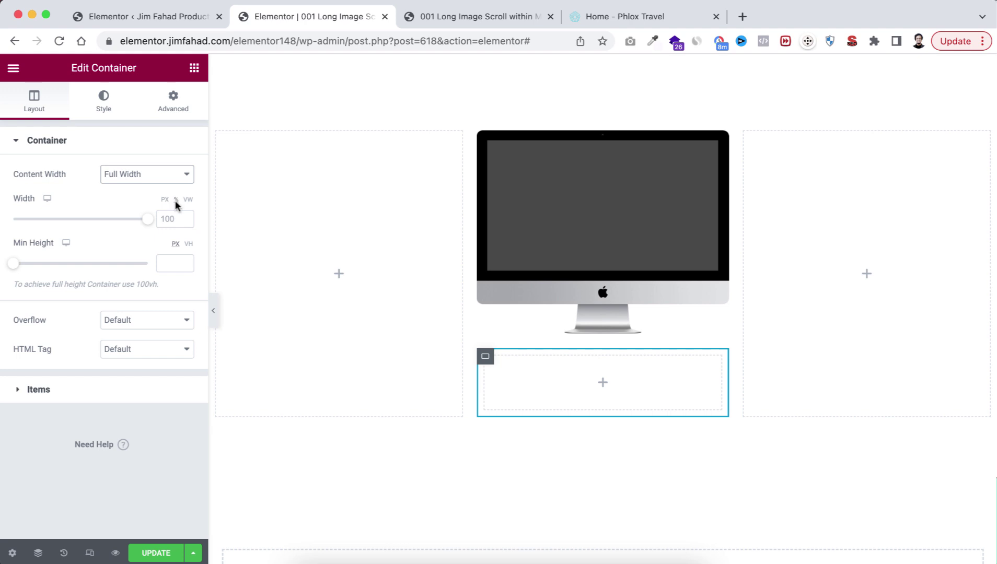
left_click(169, 218)
type("91.6")
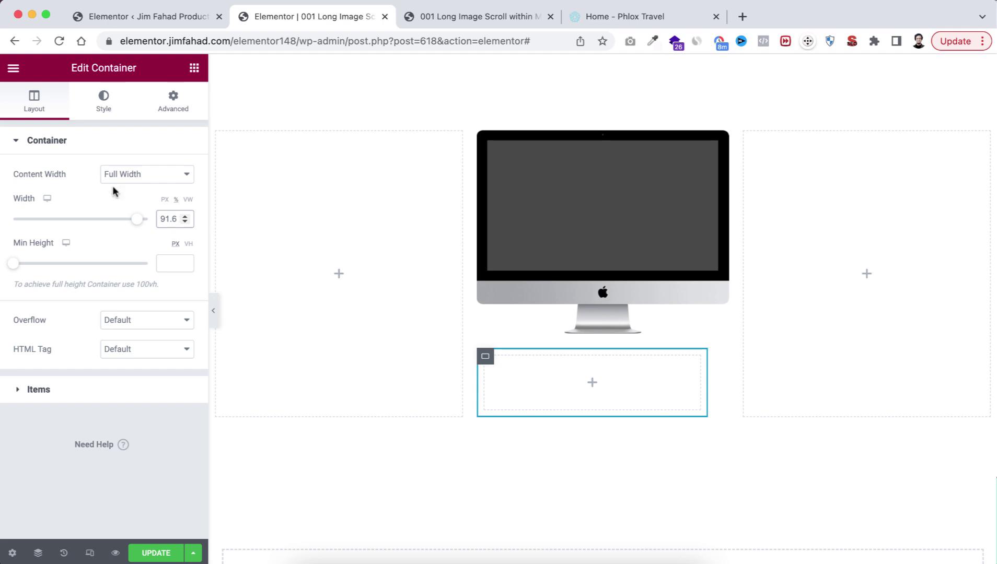
Give the container below the iMac image a classic background in solid red
left_click(105, 126)
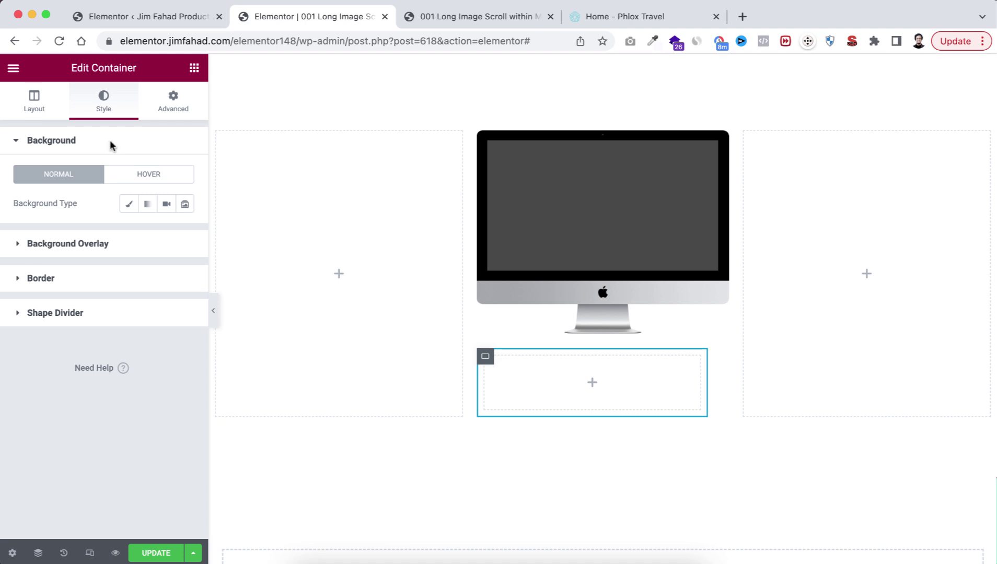
left_click(128, 204)
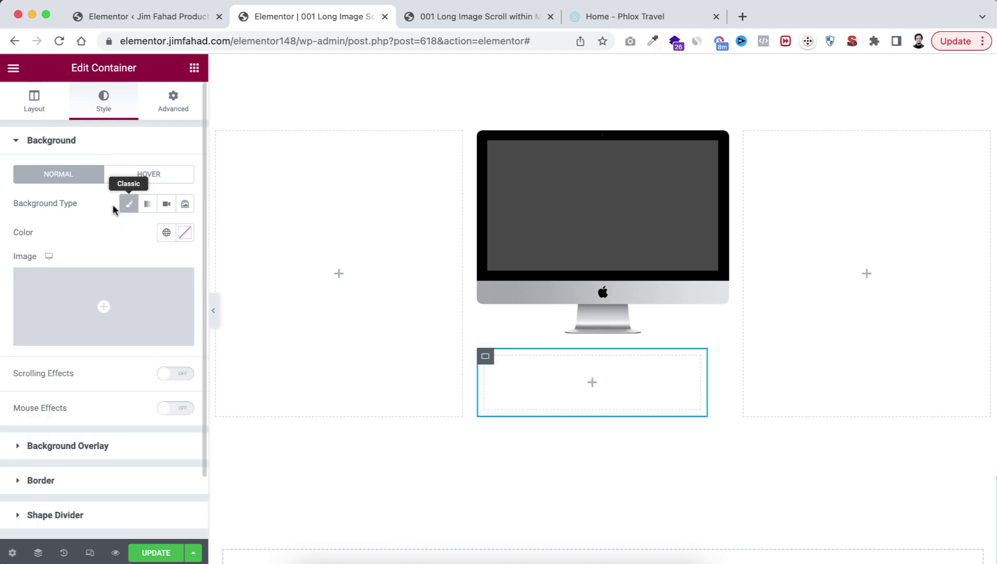
left_click(185, 233)
left_click_drag(152, 303, 161, 283)
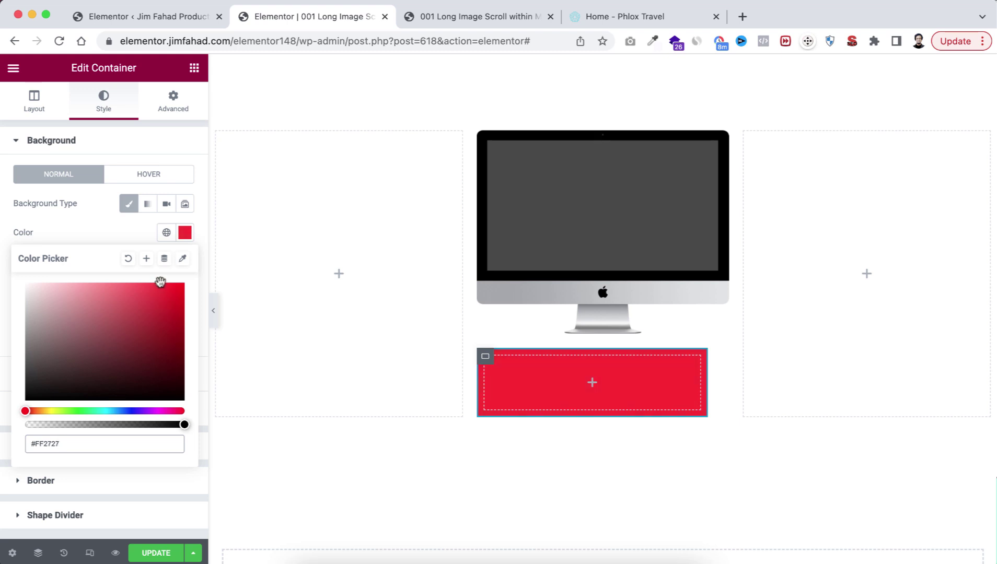
left_click(123, 230)
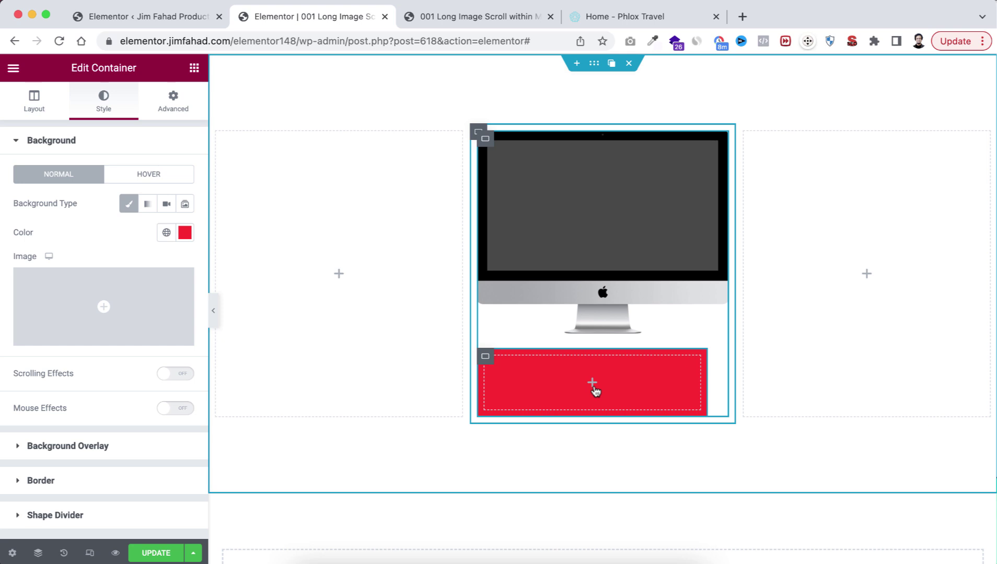
Insert a Spacer widget in the red container and set that container's position to Absolute
left_click(592, 385)
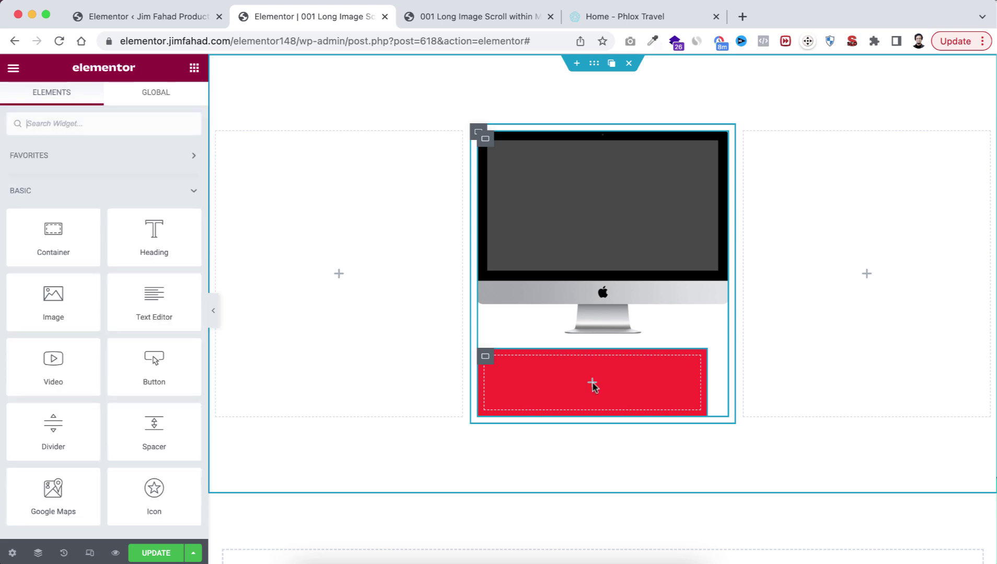
left_click_drag(142, 434, 594, 384)
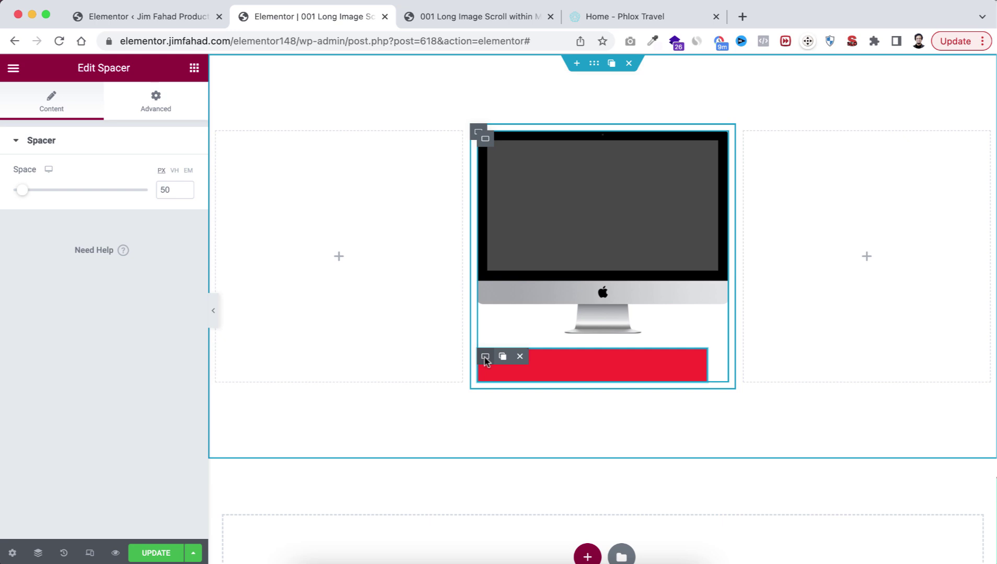
left_click(486, 357)
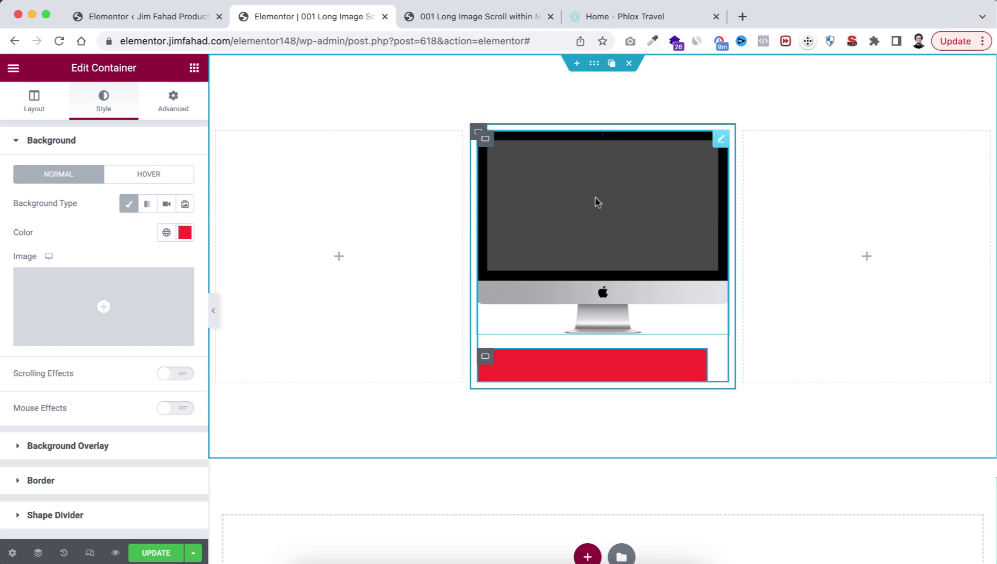
left_click(172, 108)
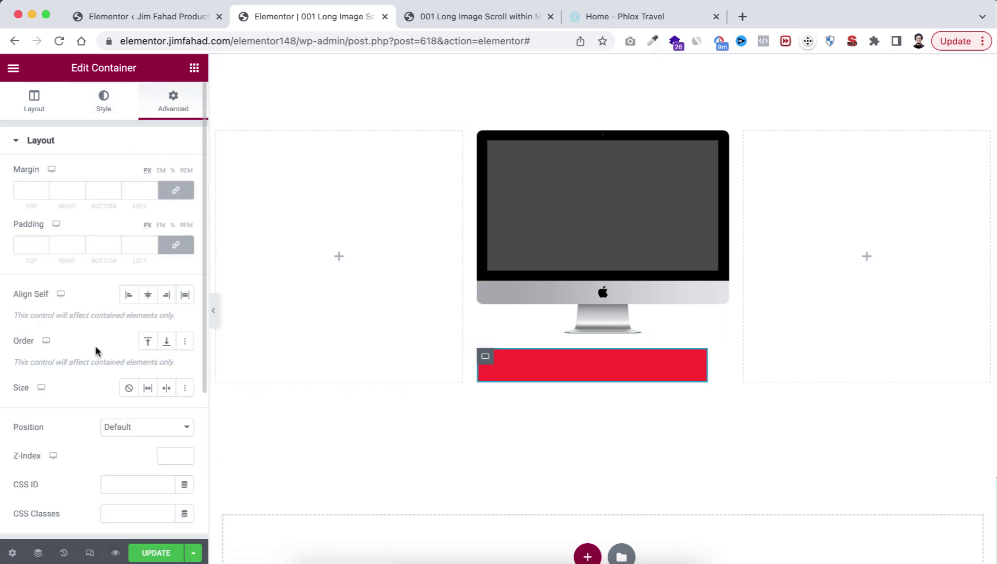
scroll(94, 364, "down", 3)
scroll(94, 366, "up", 2)
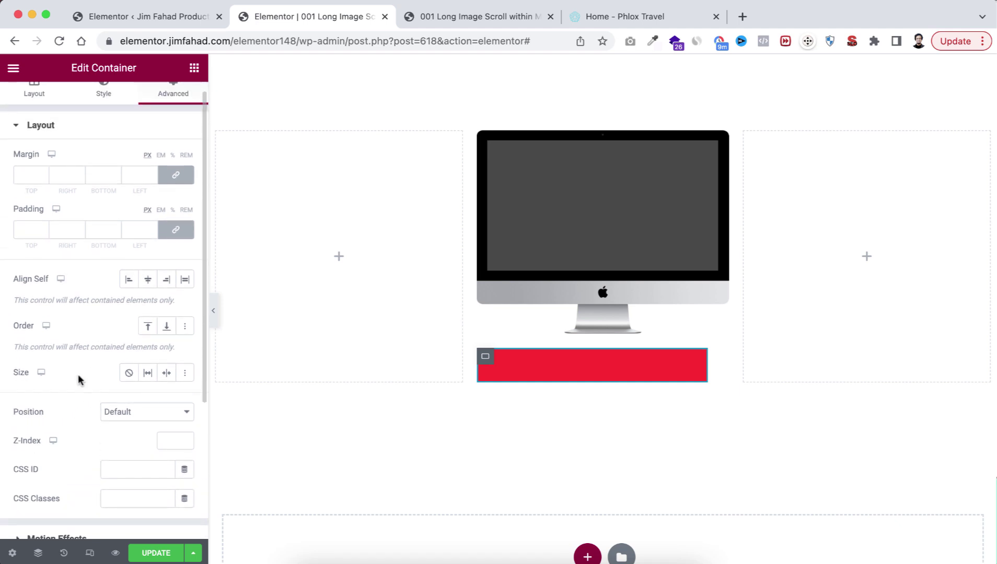
left_click(130, 414)
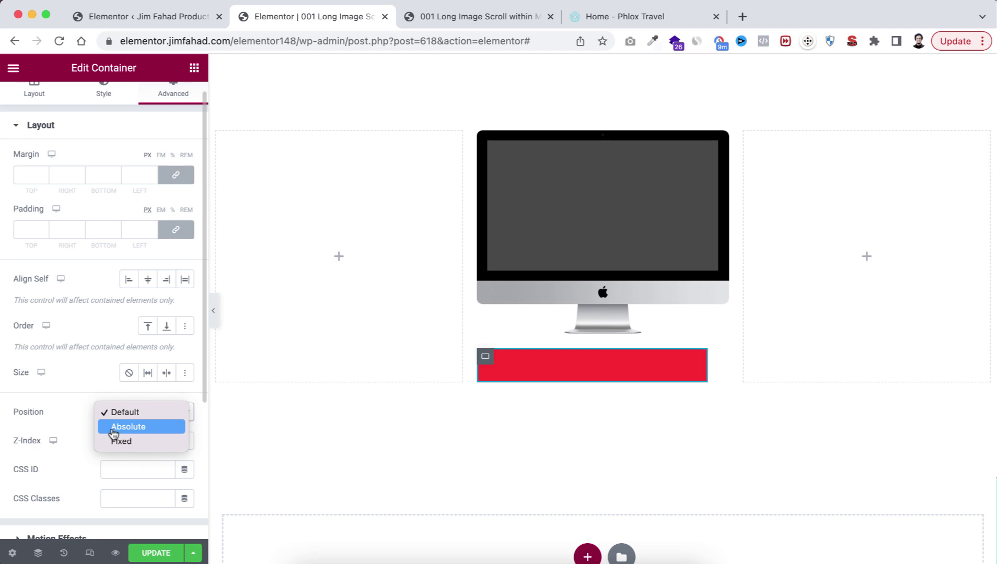
left_click(133, 428)
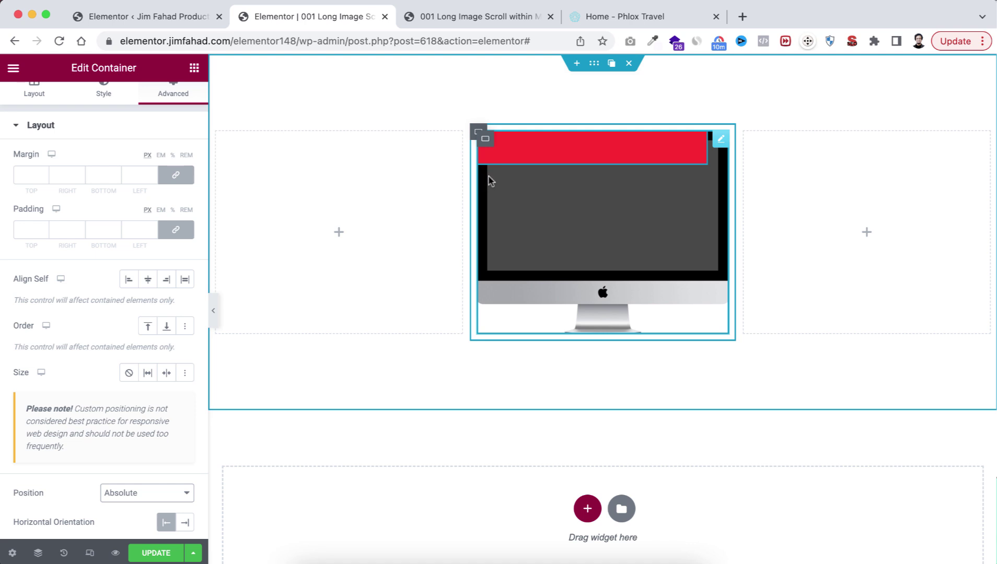
Offset the red container by 4.15% horizontally from the left and 5% vertically from the top
scroll(139, 452, "down", 5)
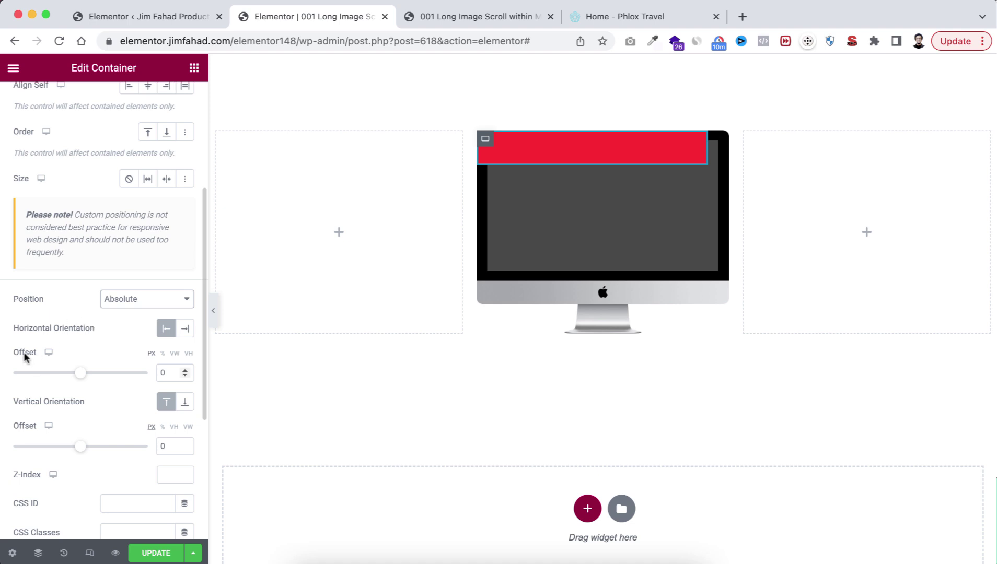
left_click(163, 354)
left_click(164, 373)
type("4.15")
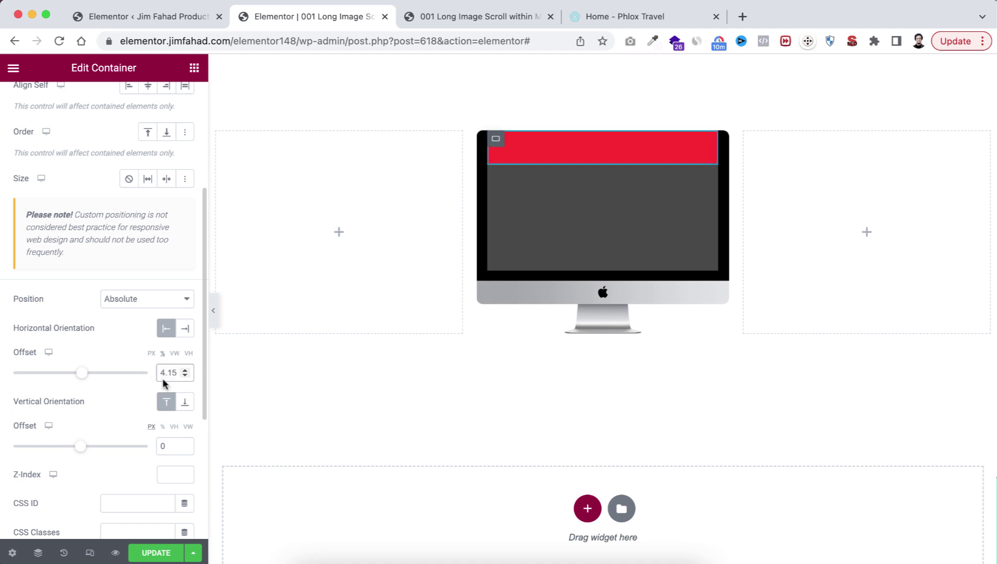
scroll(116, 412, "down", 1)
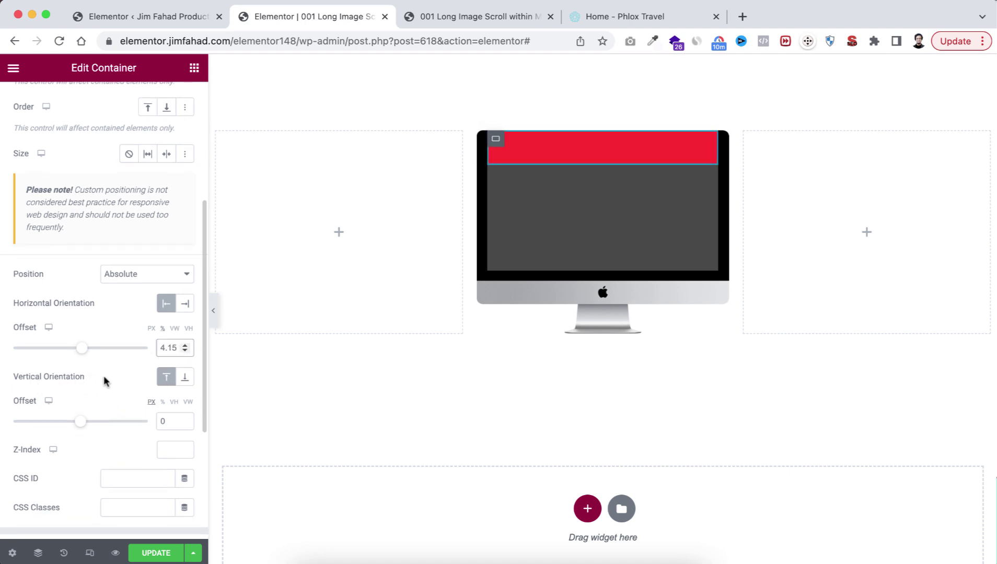
left_click(162, 401)
double_click(167, 421)
type("5")
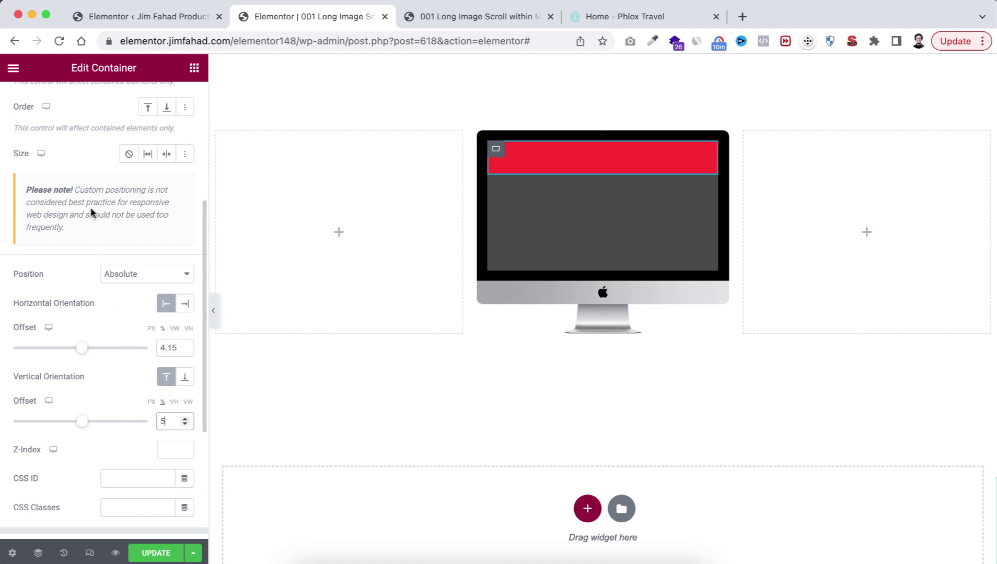
Unlink the red container's padding values and set its top padding to 51.5%, leaving the other sides at 0
scroll(91, 207, "up", 5)
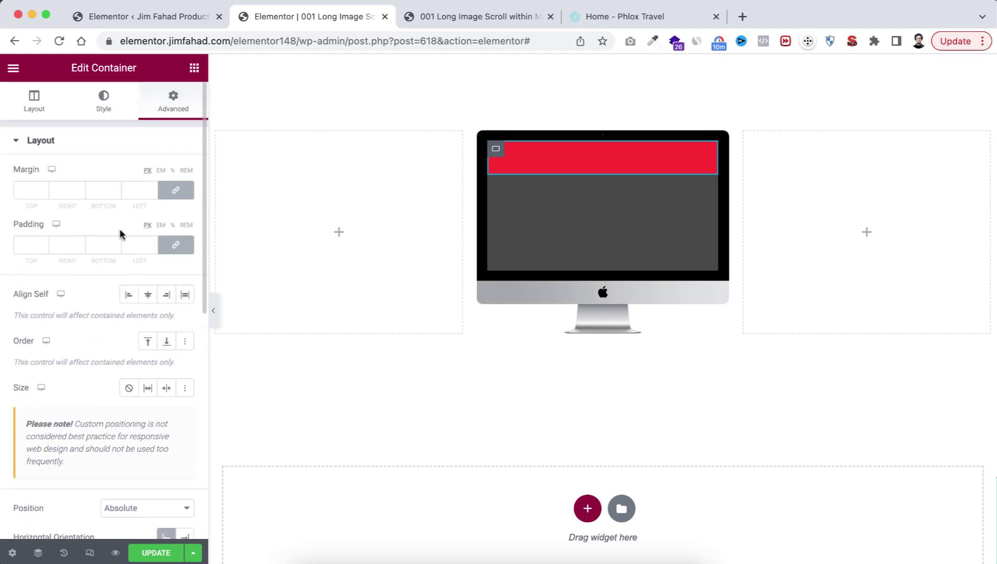
left_click(175, 244)
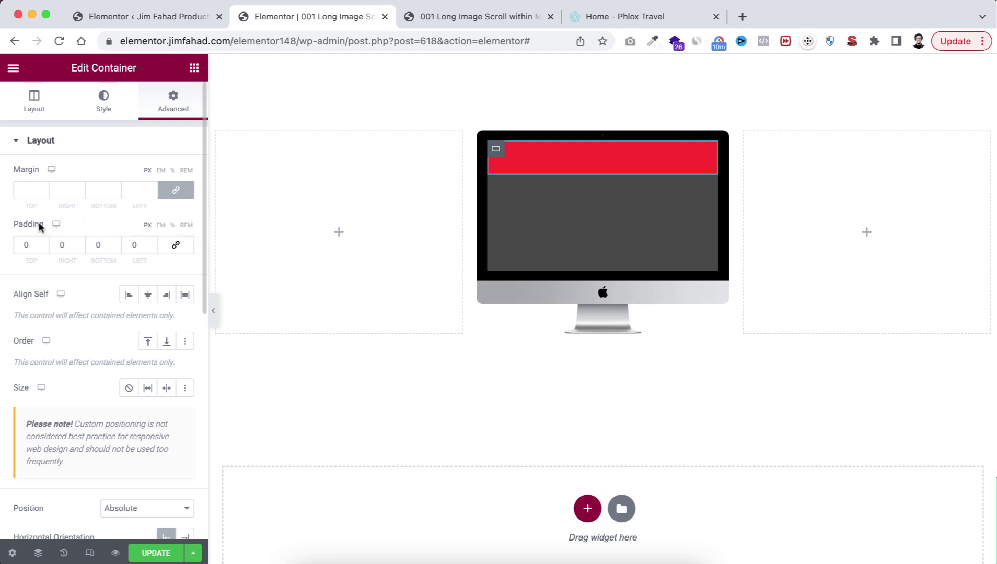
left_click(173, 226)
left_click(27, 245)
type("51")
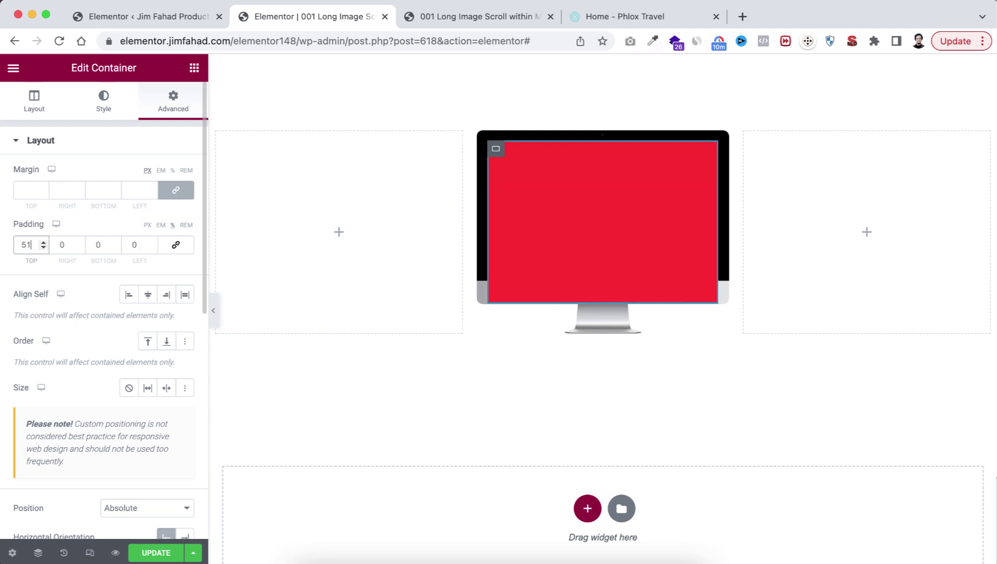
type(".5")
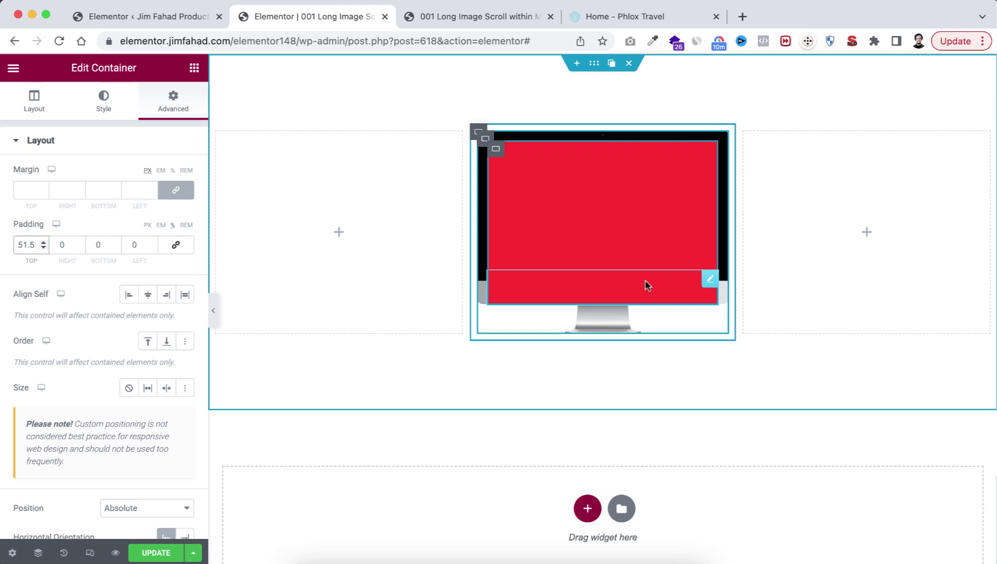
Set the space of the Spacer widget inside the red container to 0 px
left_click(710, 282)
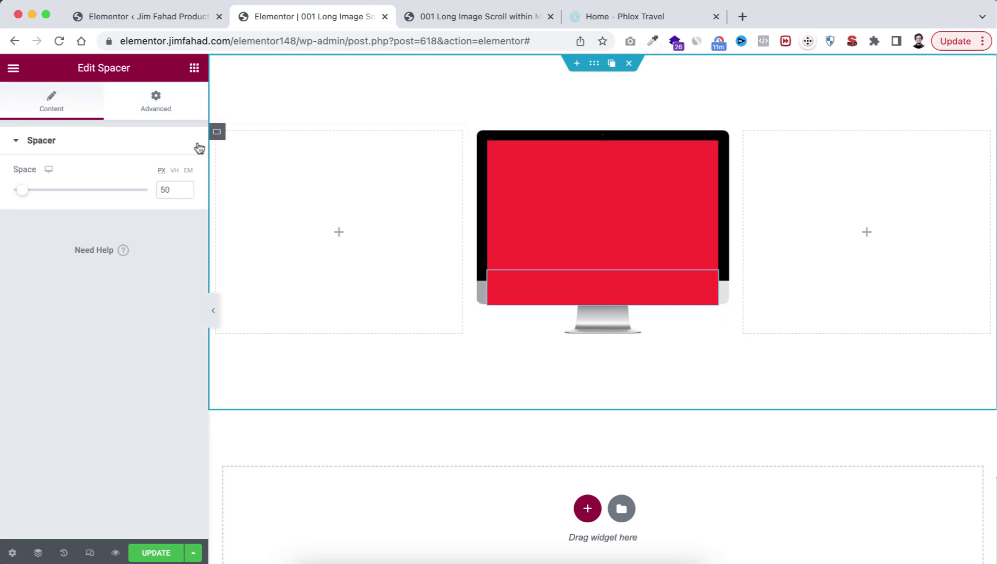
double_click(172, 186)
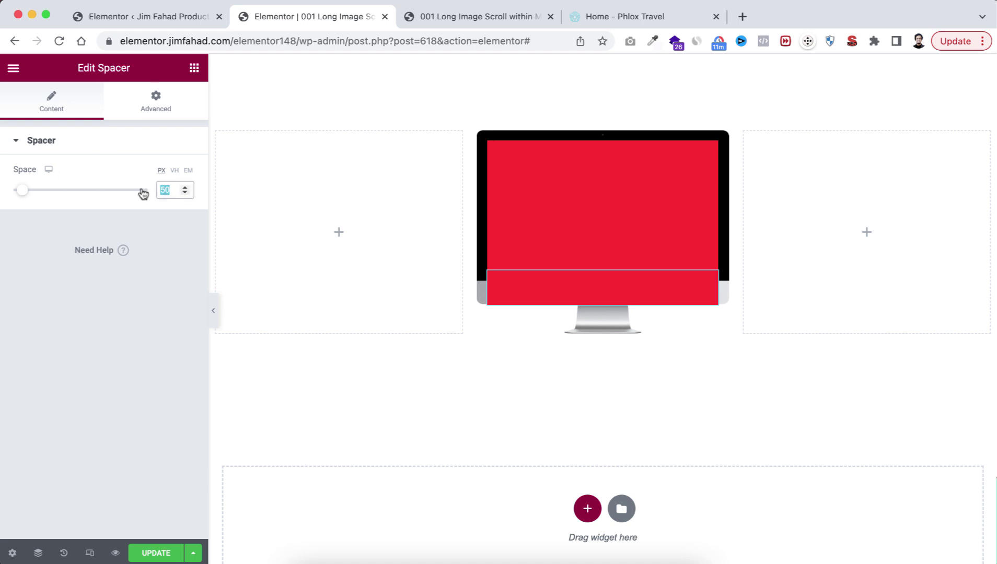
type("0")
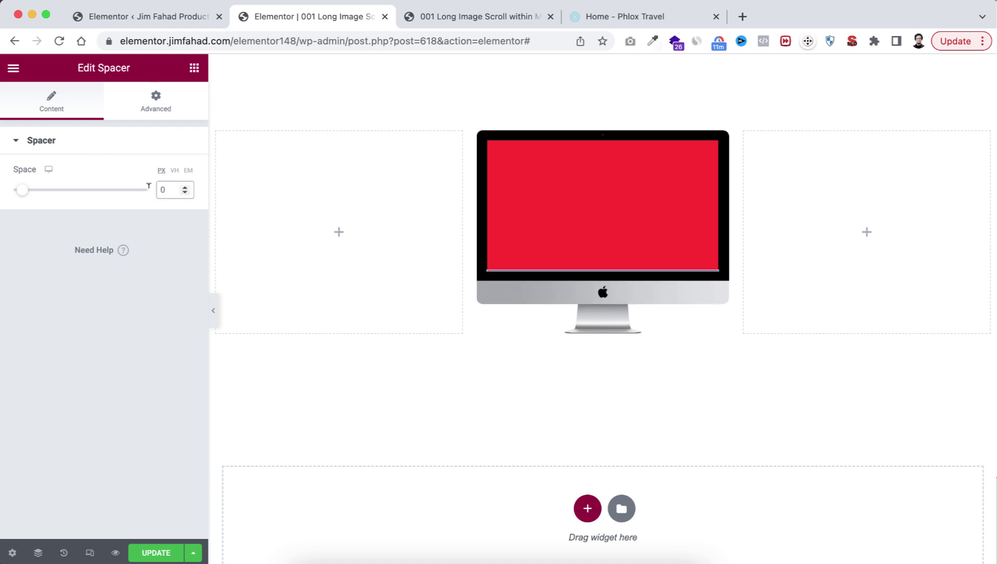
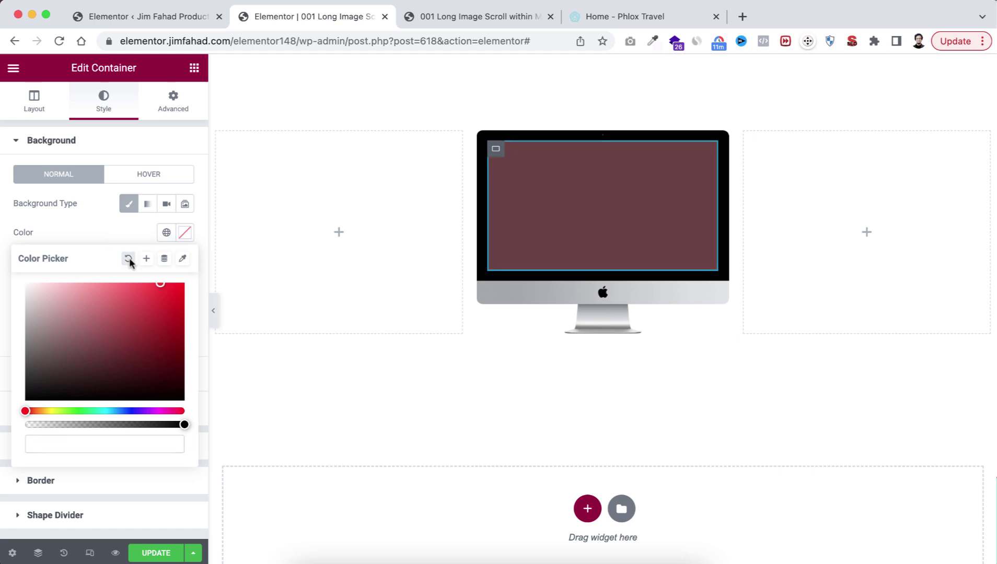
Clear the screen container's red background color and select cyclist.jpg from the media library for its background image
left_click(122, 234)
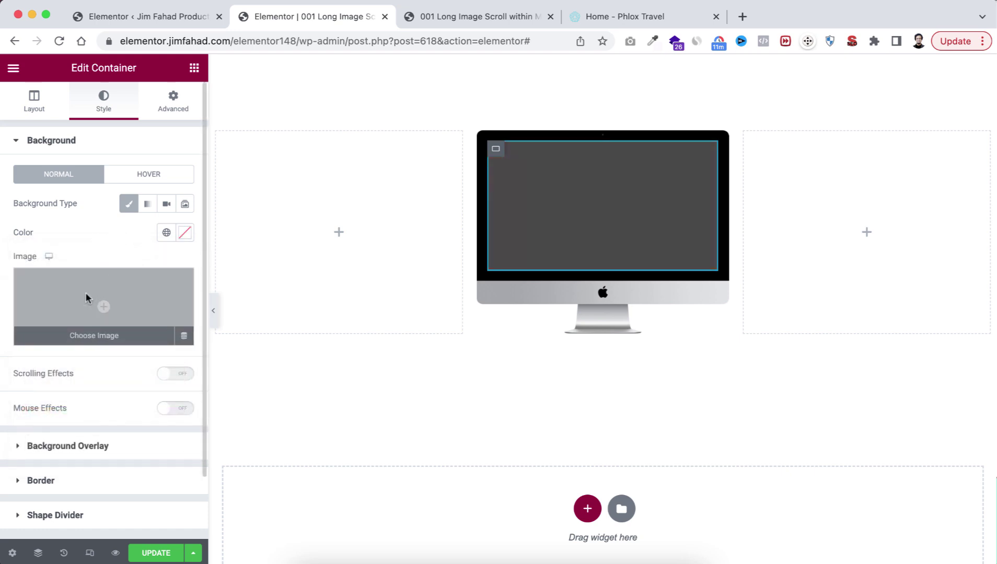
left_click(101, 302)
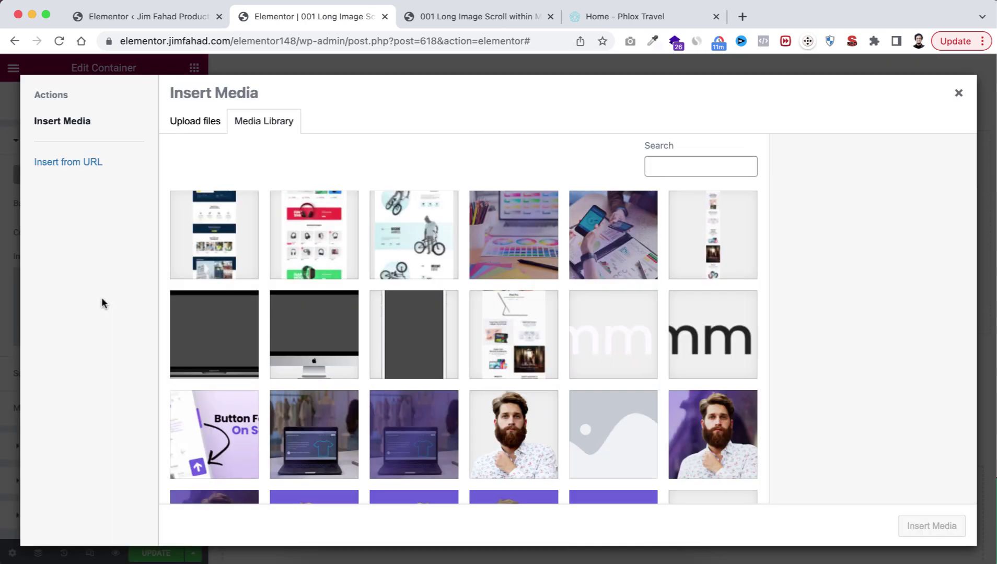
left_click(417, 235)
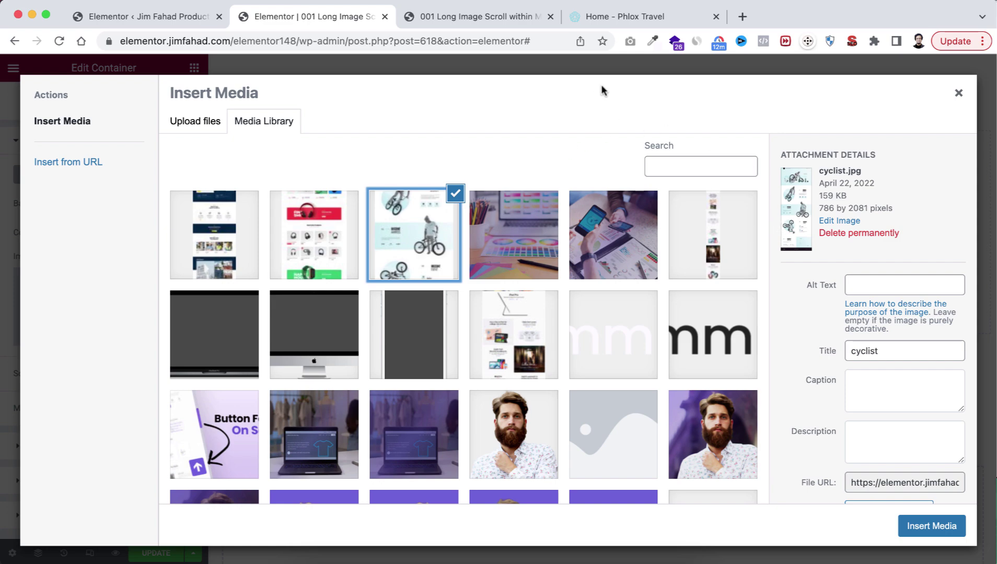
Switch to the Phlox Travel demo page, capture the full page with GoFullPage and download the capture as an image
left_click(624, 20)
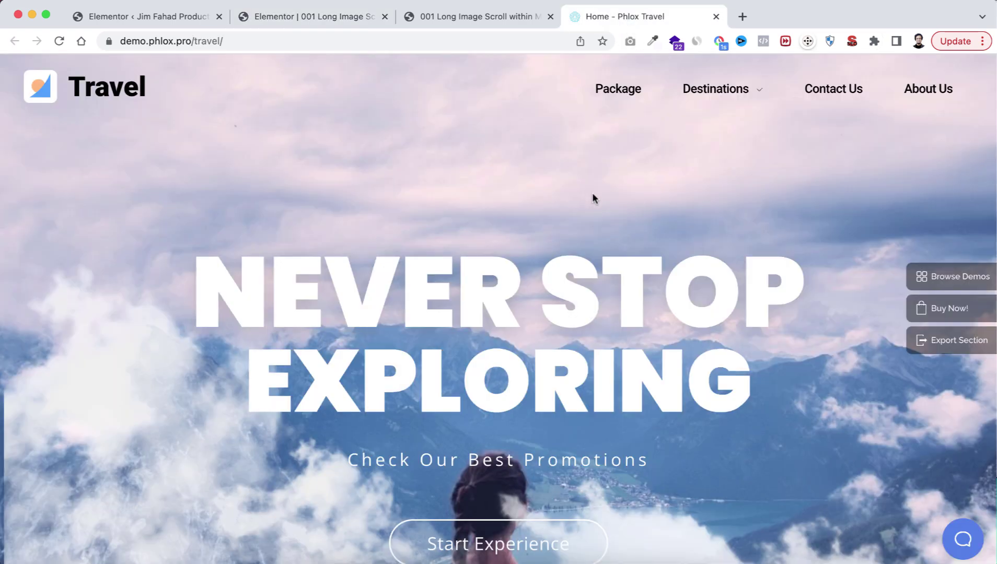
scroll(599, 348, "down", 5)
scroll(599, 348, "down", 20)
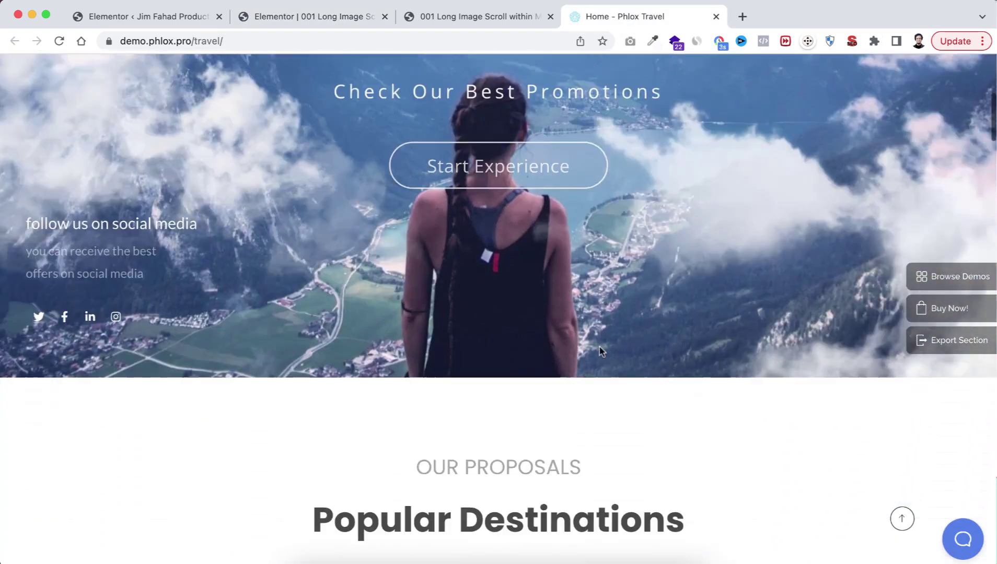
scroll(599, 348, "down", 5)
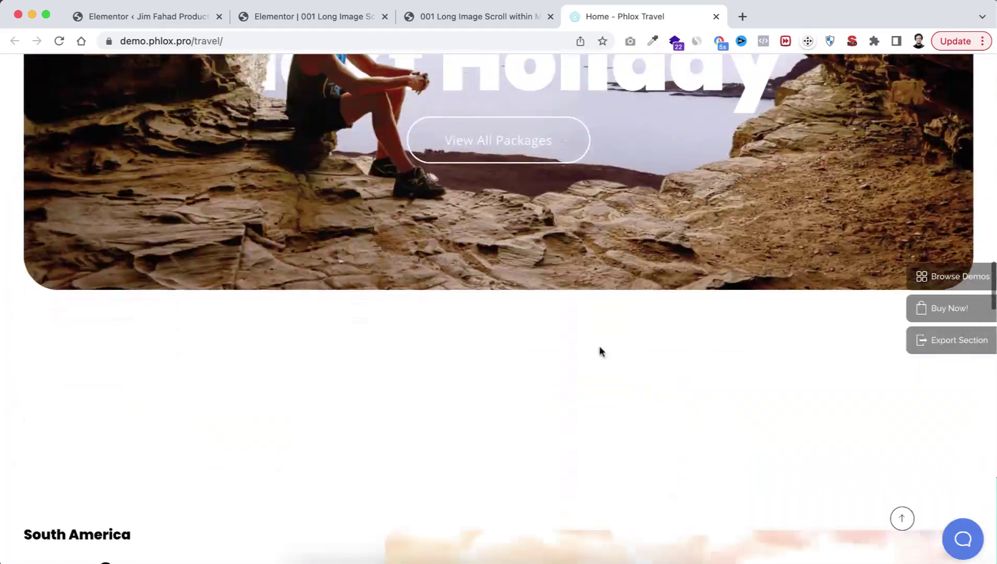
scroll(673, 222, "up", 12)
scroll(673, 219, "up", 15)
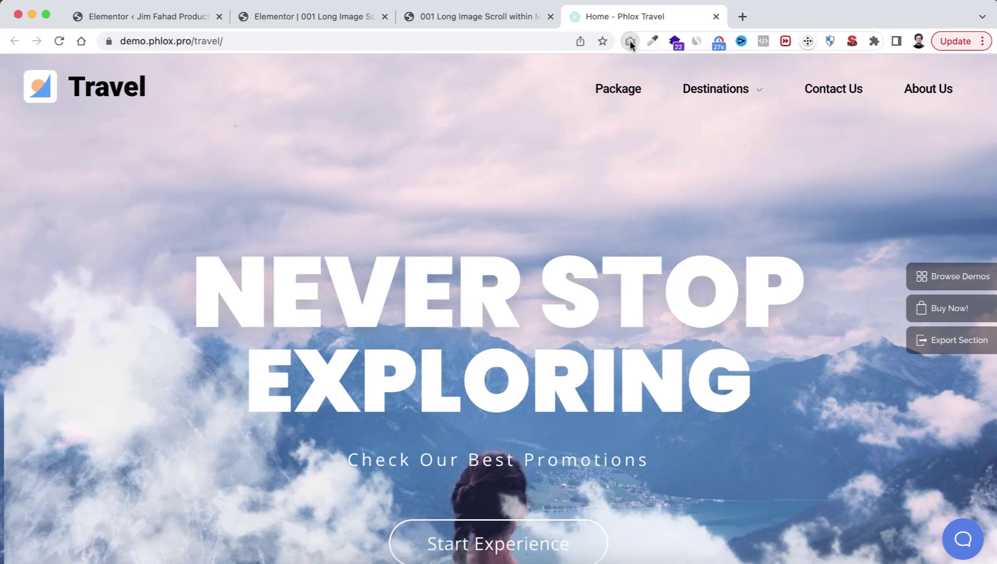
left_click(598, 58)
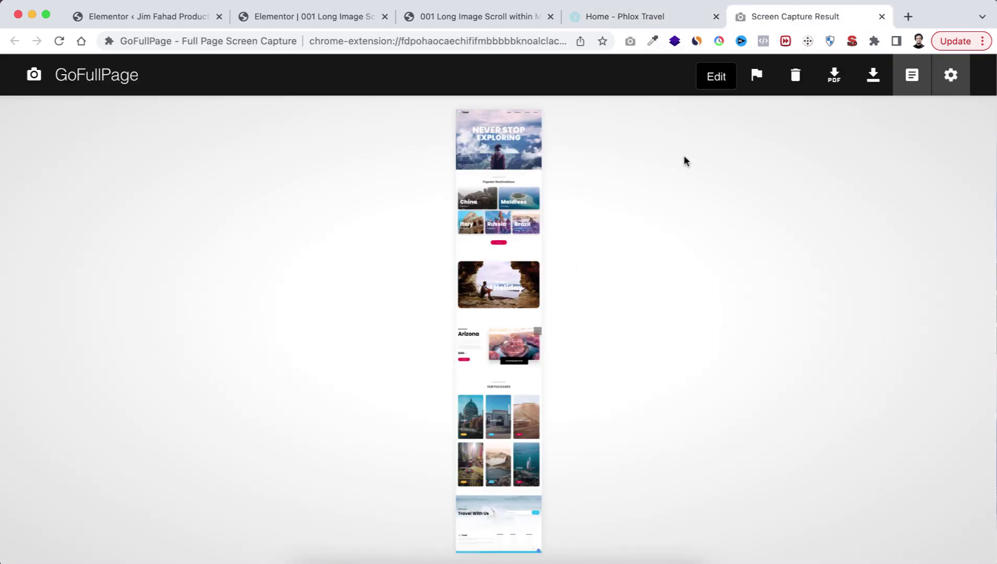
left_click(873, 77)
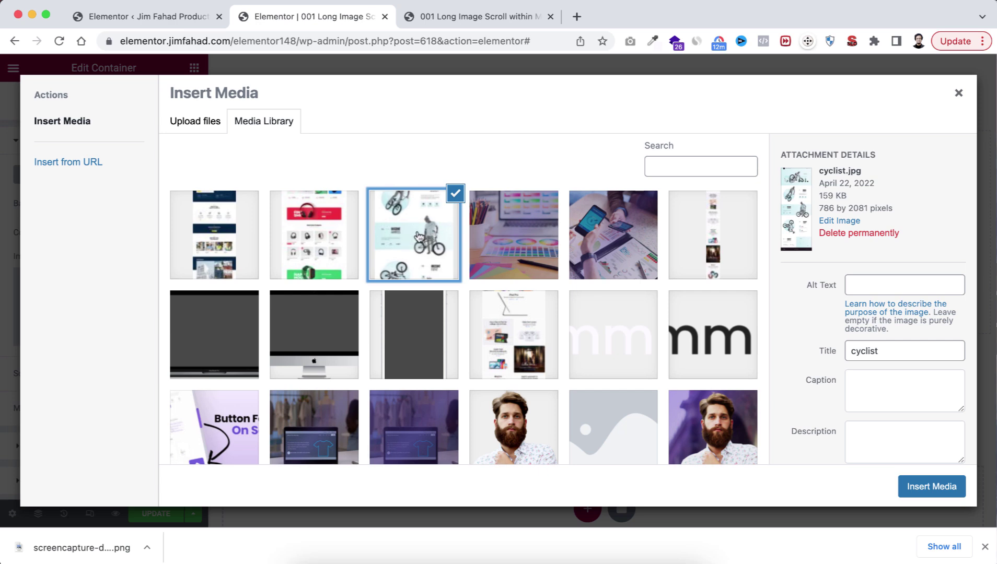
Insert cyclist.jpg as the screen container's background with position Top Center, attachment Scroll and repeat No-repeat
left_click(924, 493)
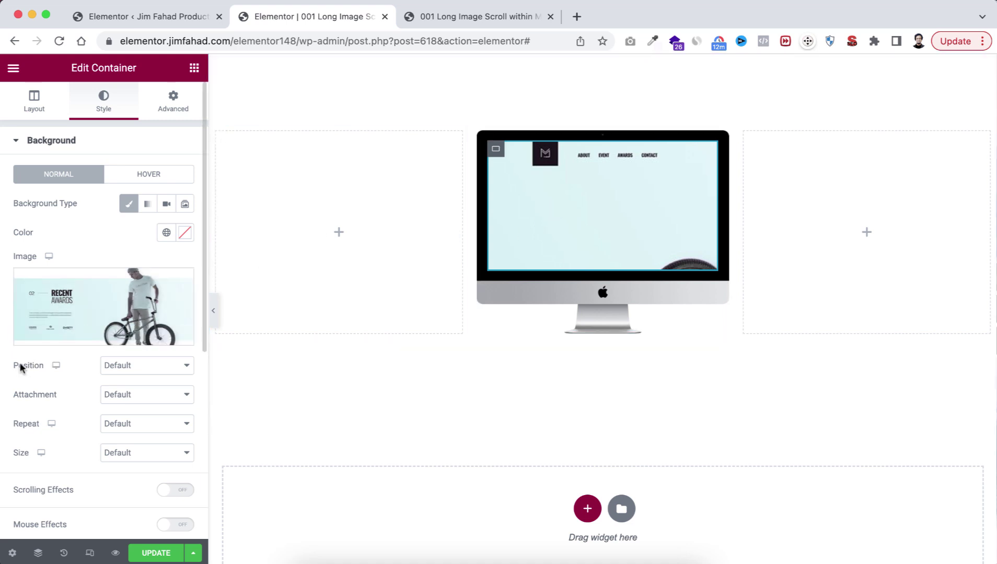
left_click(114, 366)
left_click(135, 424)
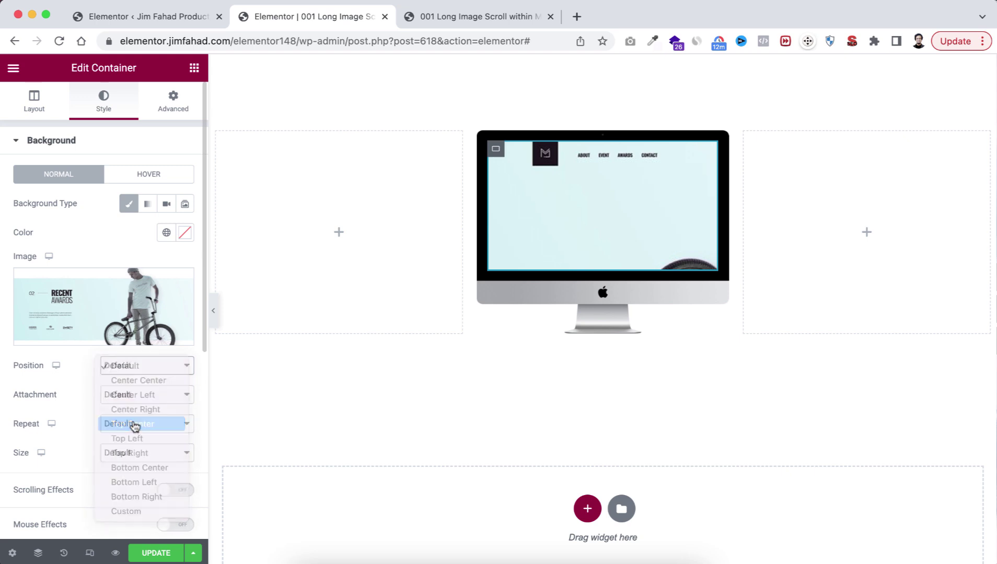
left_click(125, 395)
left_click(124, 407)
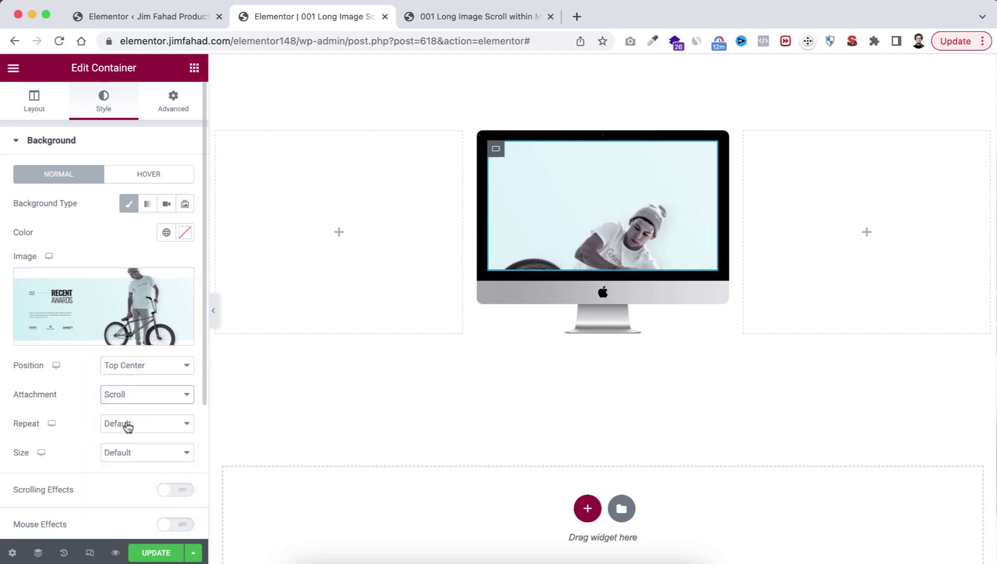
left_click(127, 426)
left_click(130, 439)
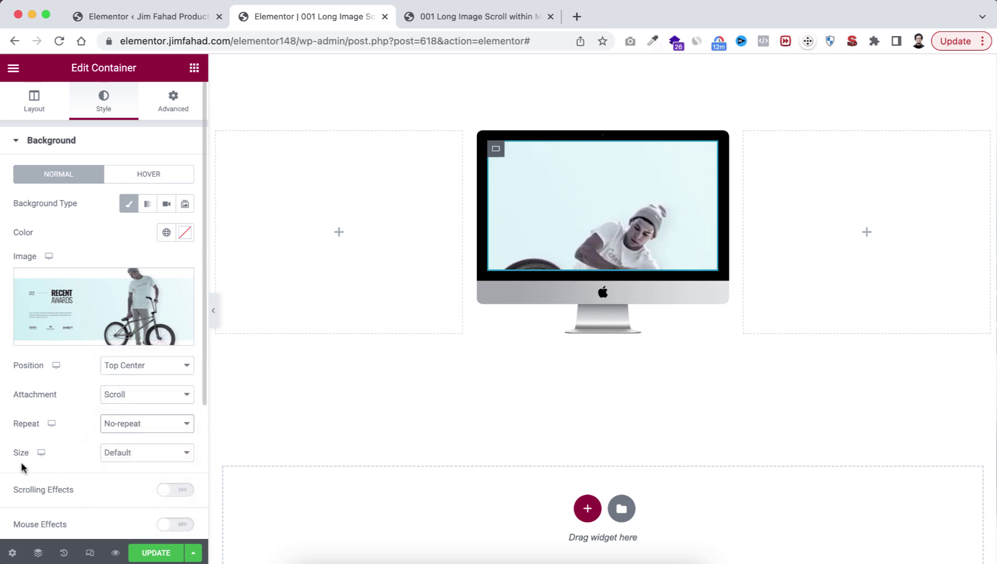
Set the background image's size to Custom with a width of 100%
left_click(136, 453)
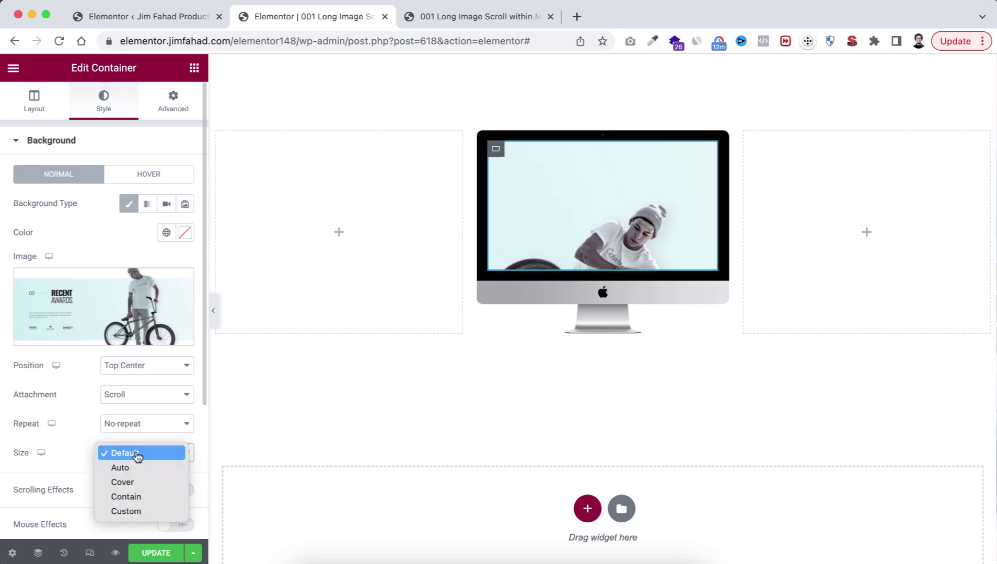
left_click(135, 512)
scroll(137, 481, "down", 2)
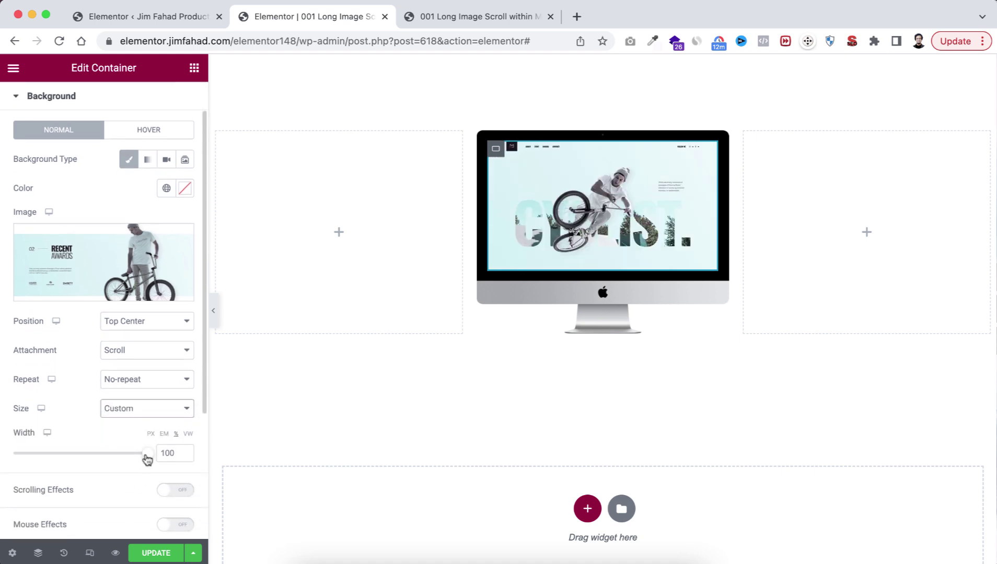
mouse_move(148, 459)
left_mouse_down()
mouse_move(135, 456)
mouse_move(152, 453)
left_mouse_up()
scroll(80, 146, "up", 2)
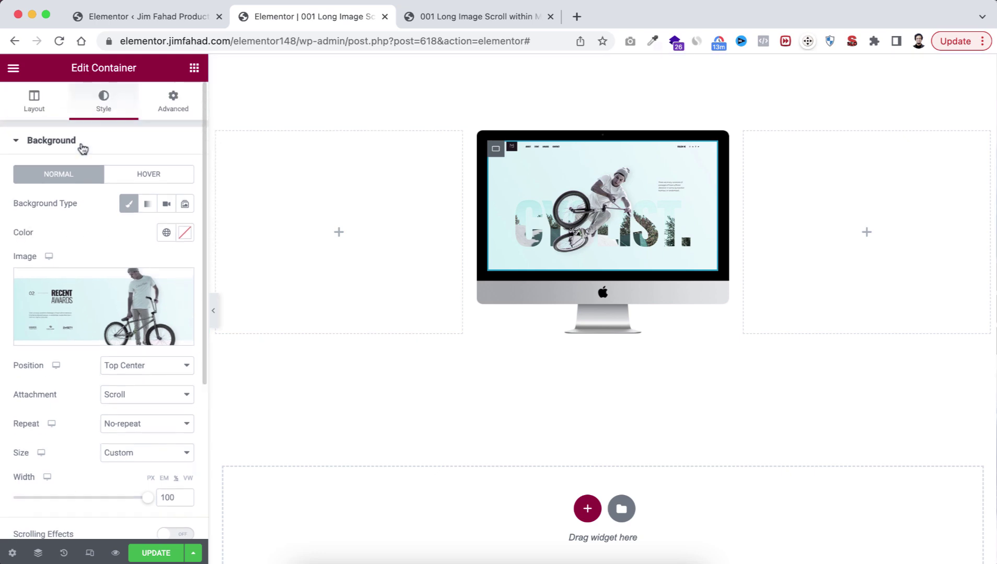
Insert cyclist.jpg from the media library as the screen container's background image for the Hover state
left_click(150, 179)
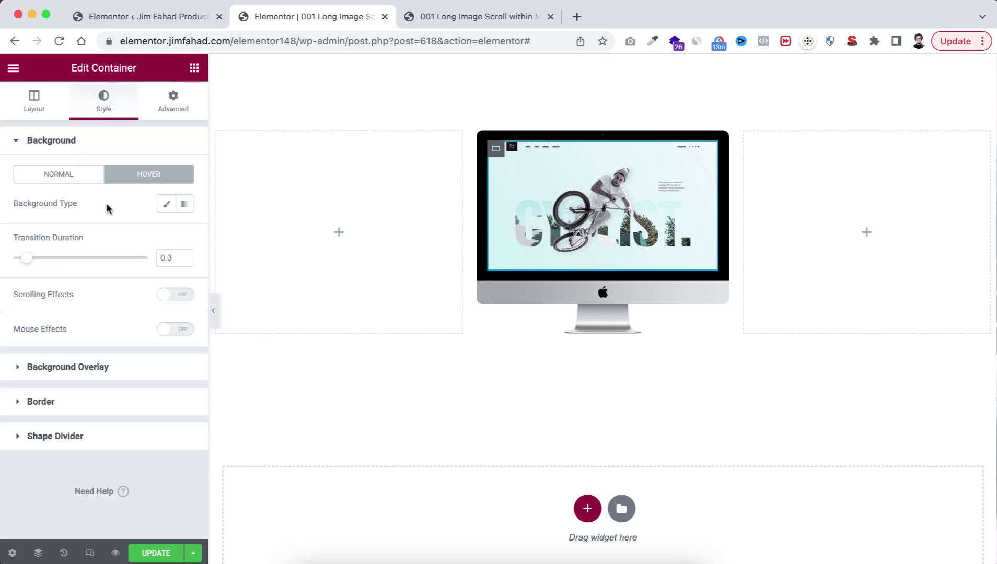
left_click(166, 205)
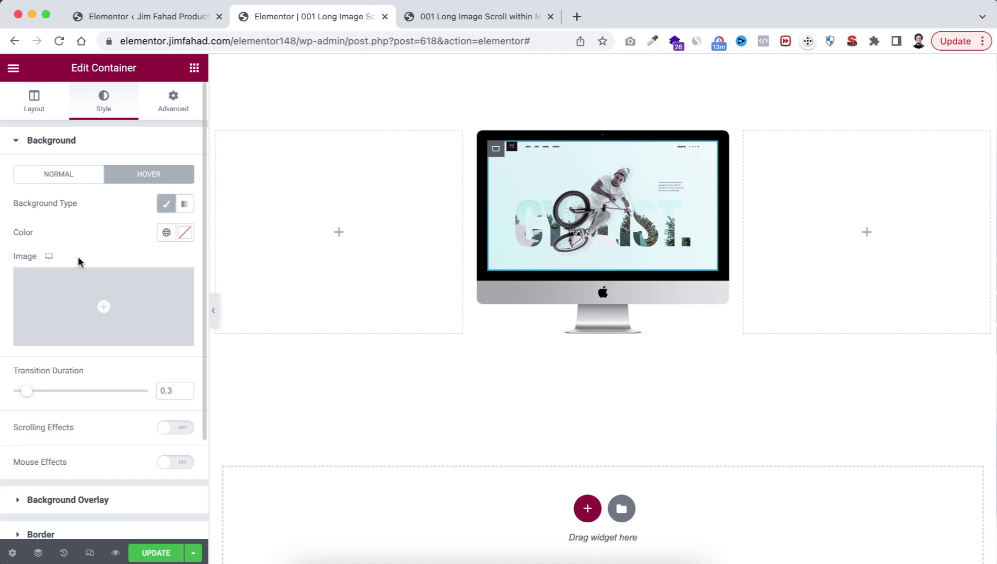
mouse_move(108, 286)
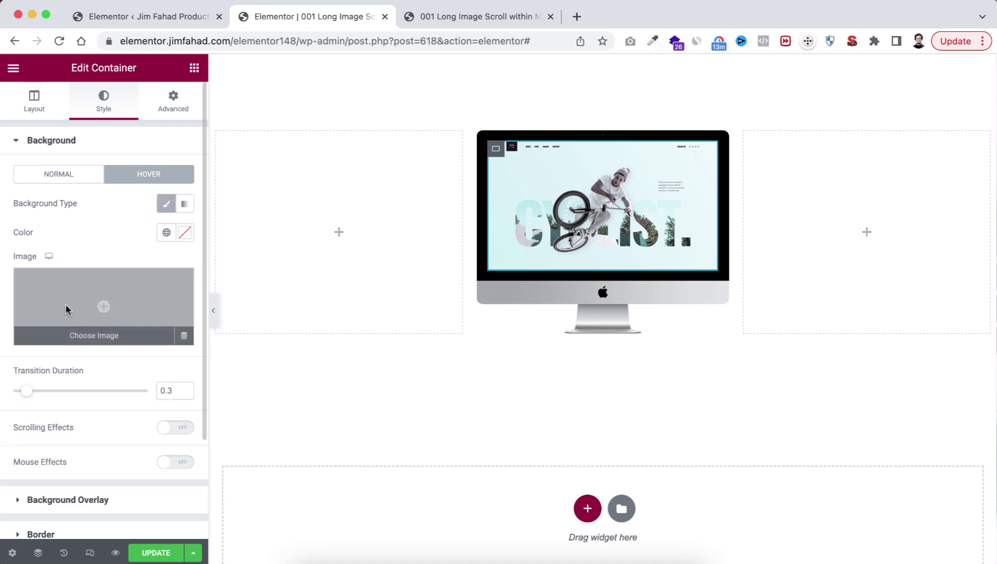
left_click(119, 291)
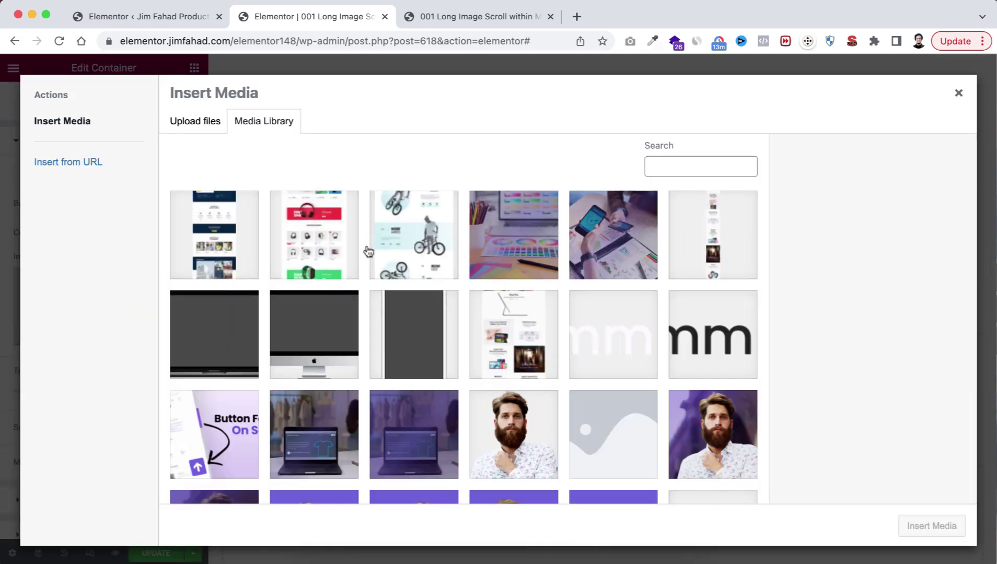
left_click(422, 247)
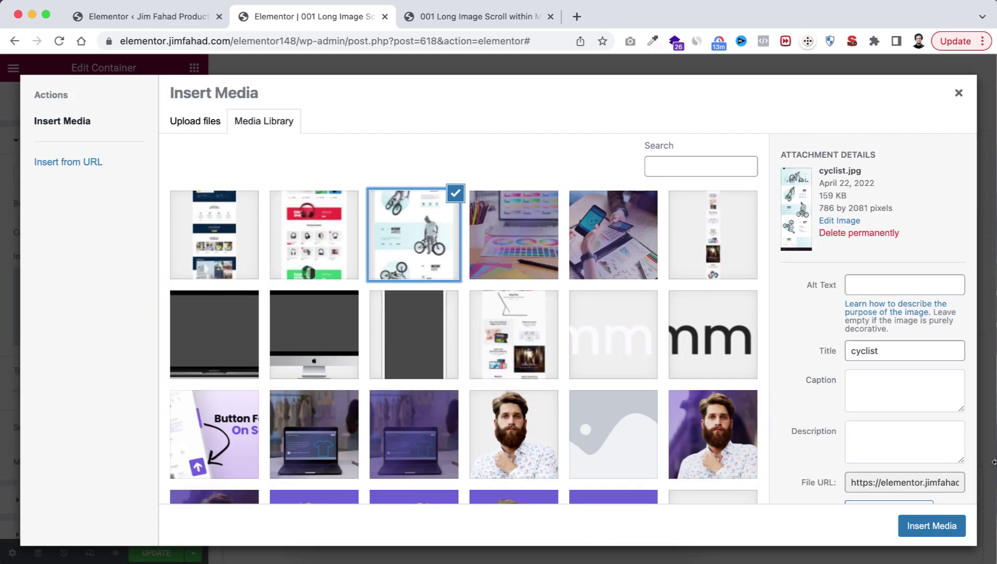
left_click(930, 530)
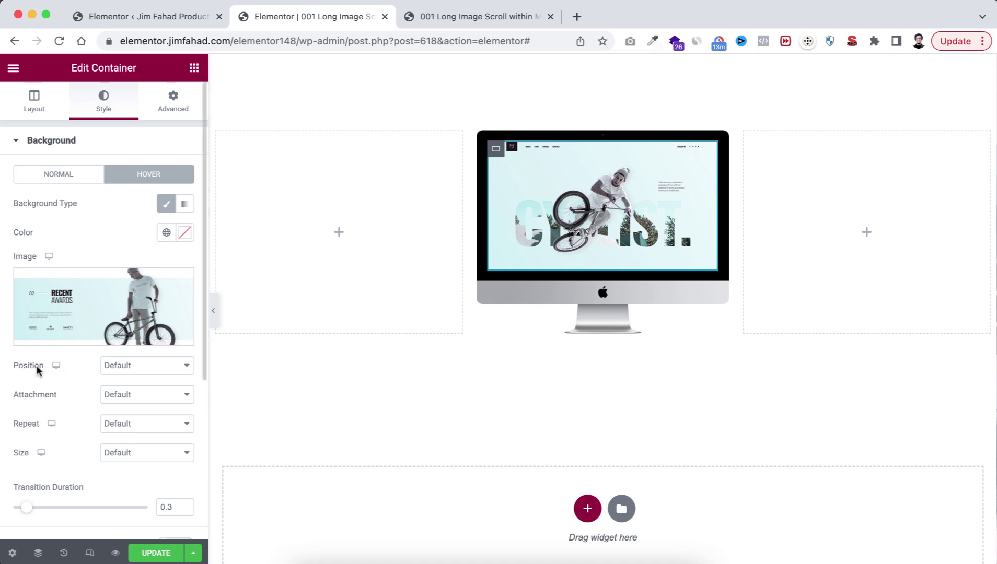
Set the screen container's Hover background position to Bottom Center and its transition duration to 3
left_click(135, 365)
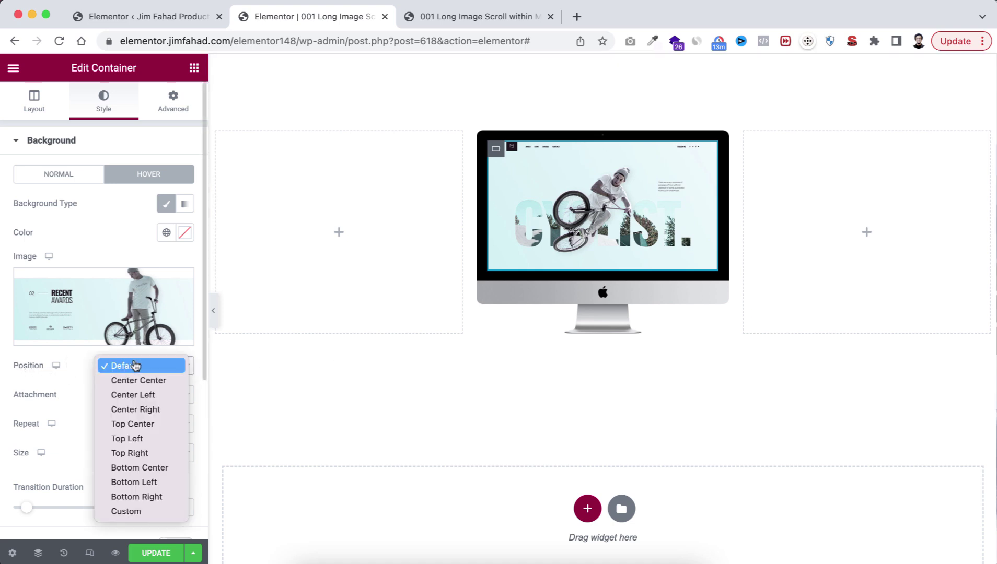
left_click(144, 471)
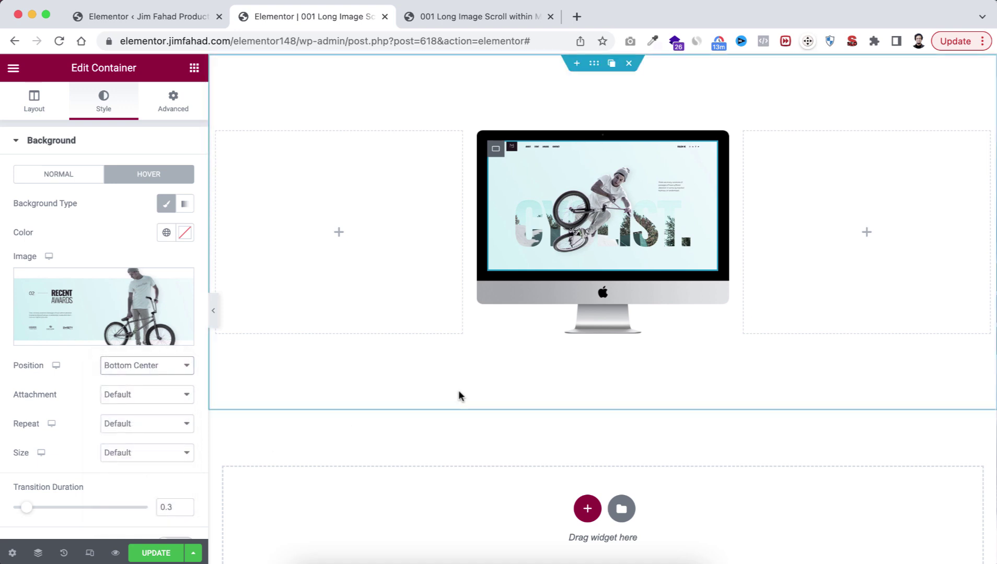
mouse_move(617, 223)
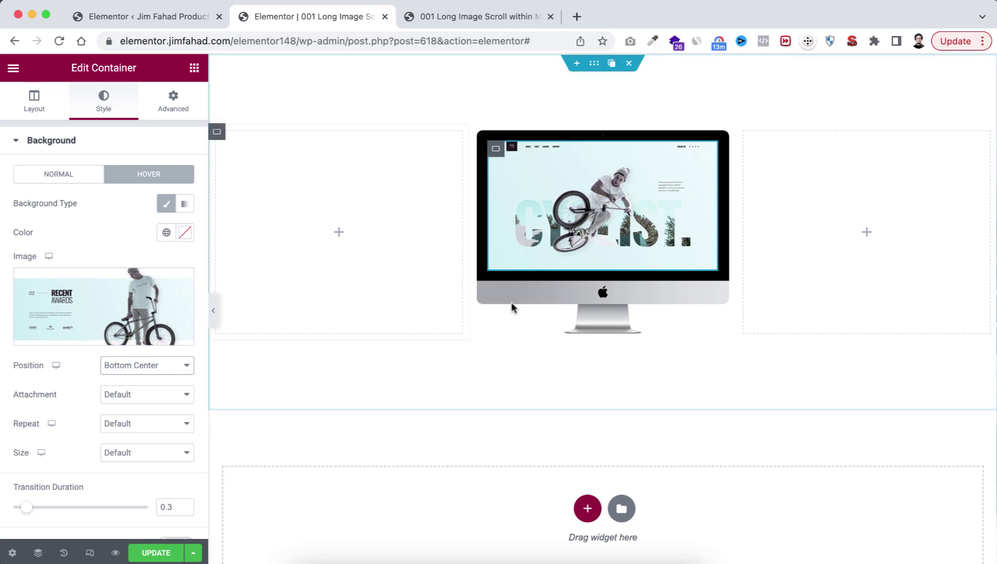
scroll(150, 493, "down", 2)
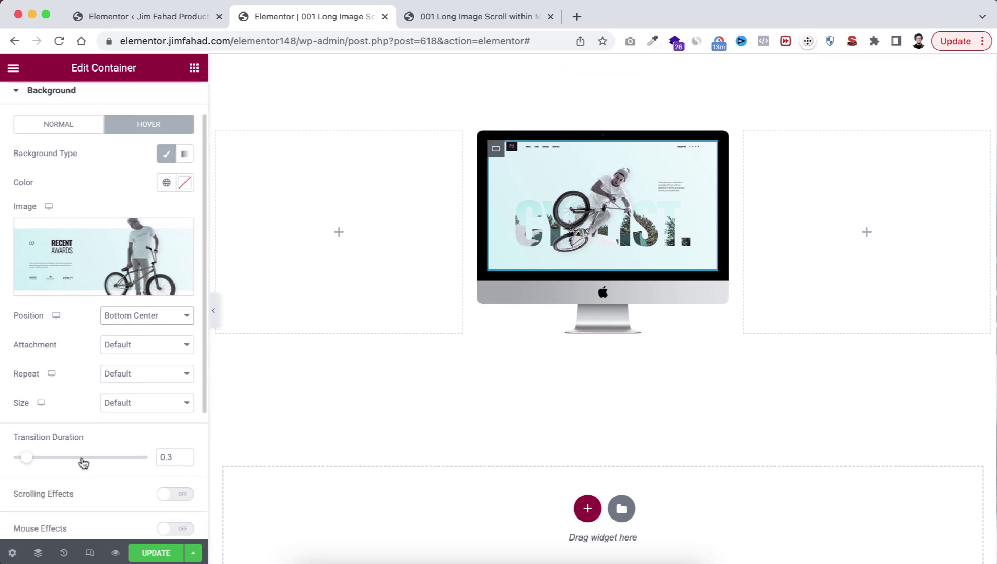
double_click(172, 455)
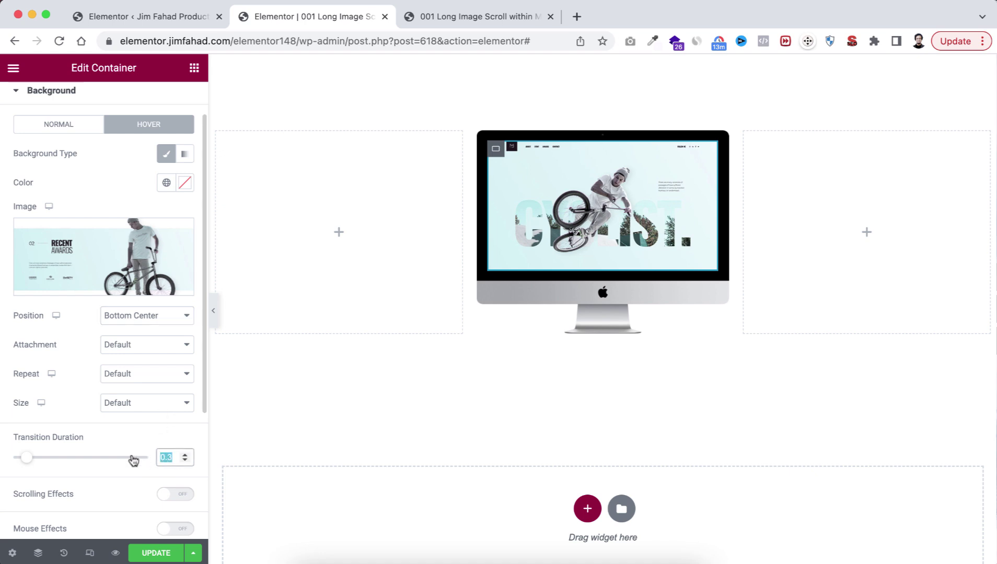
type("3")
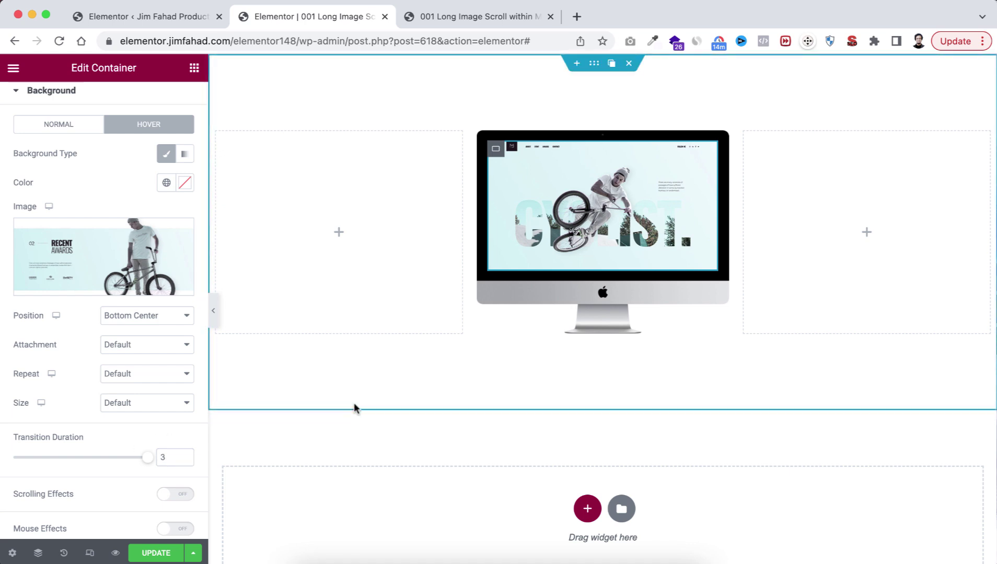
mouse_move(651, 238)
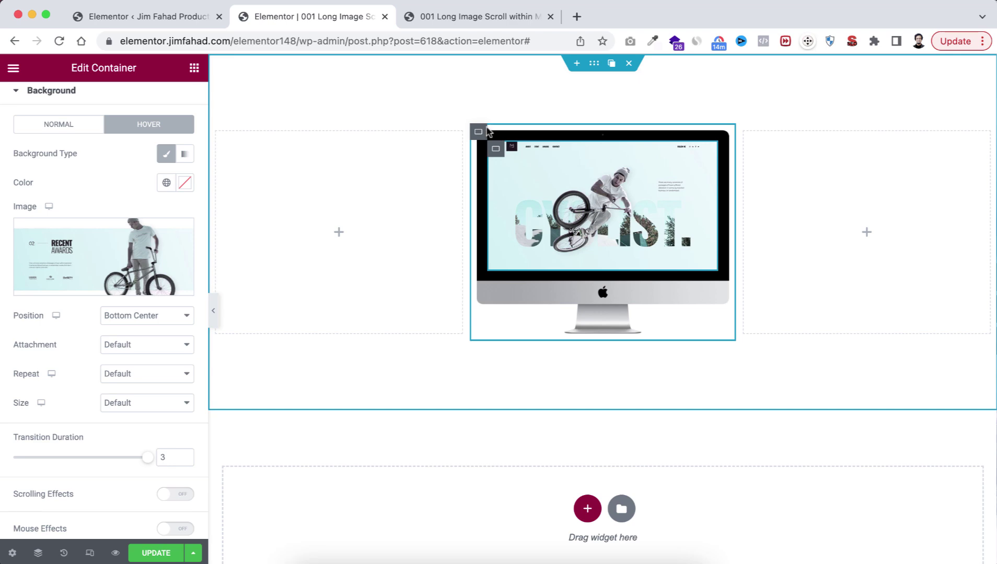
Duplicate the iMac column twice and delete the empty columns on either side of the three mockups
mouse_move(480, 136)
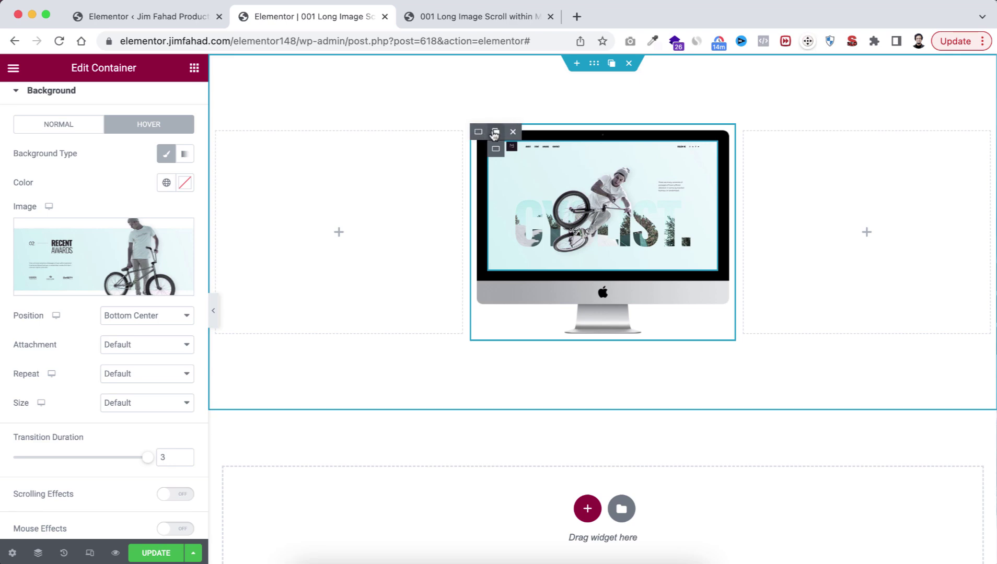
left_click(494, 135)
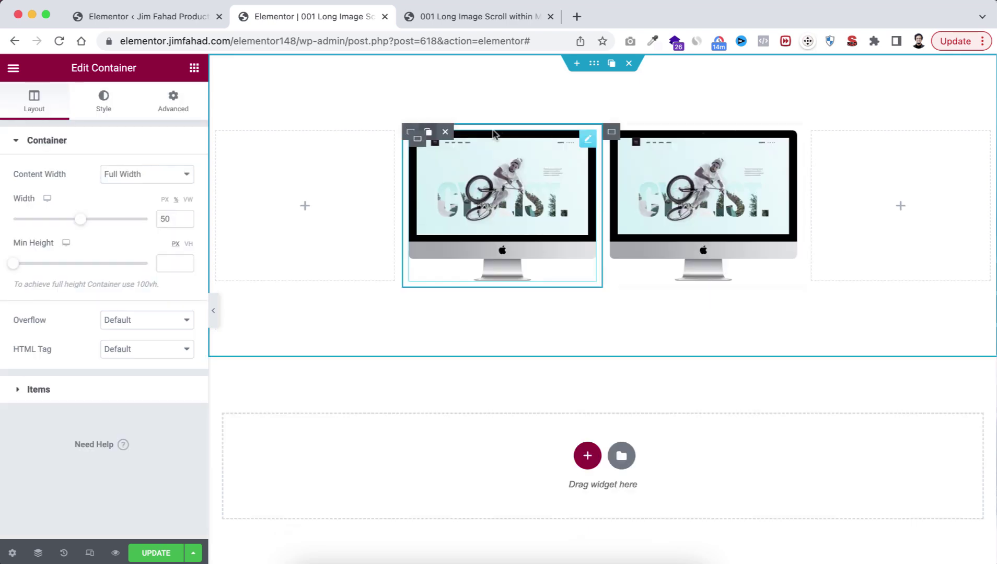
left_click(428, 134)
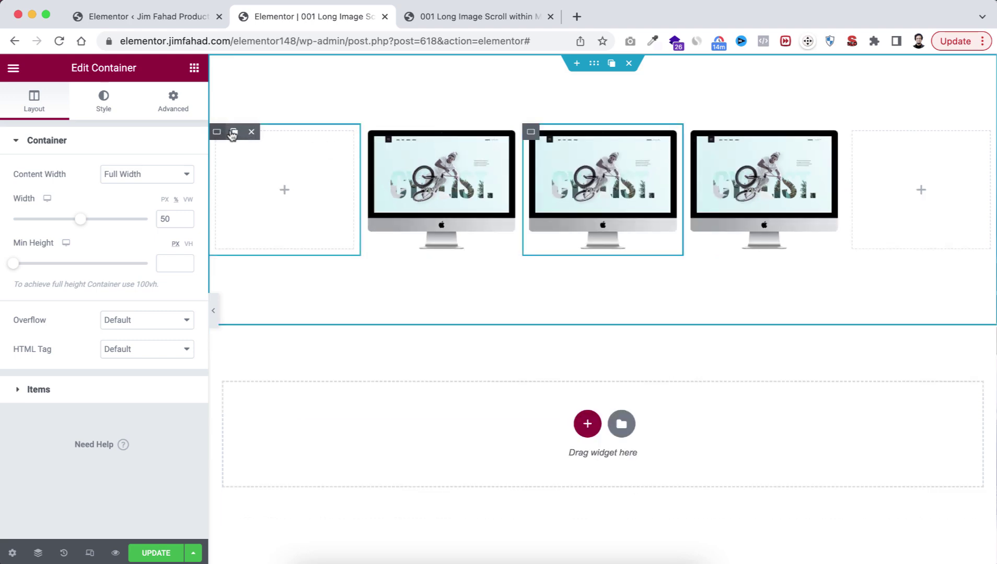
left_click(252, 131)
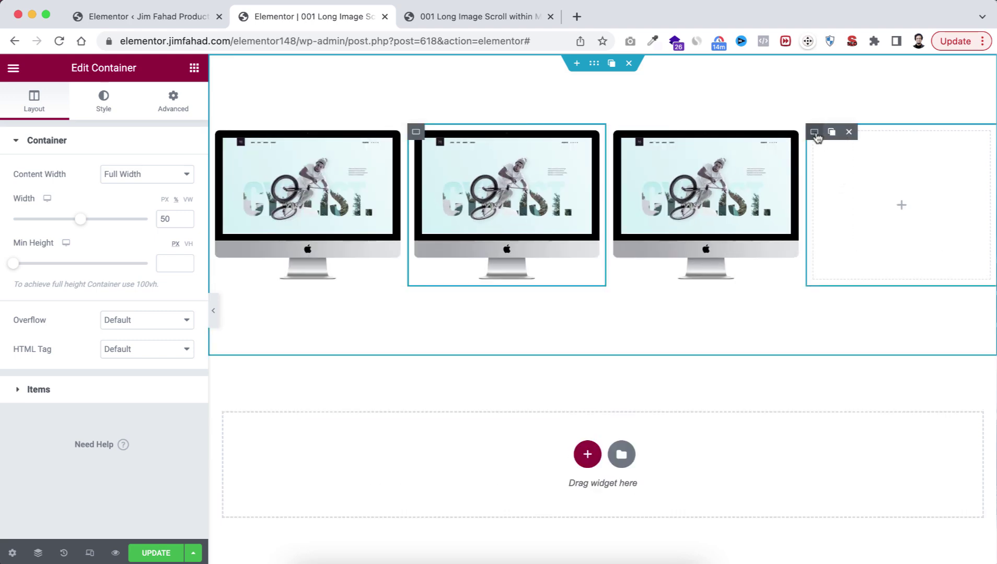
left_click(848, 132)
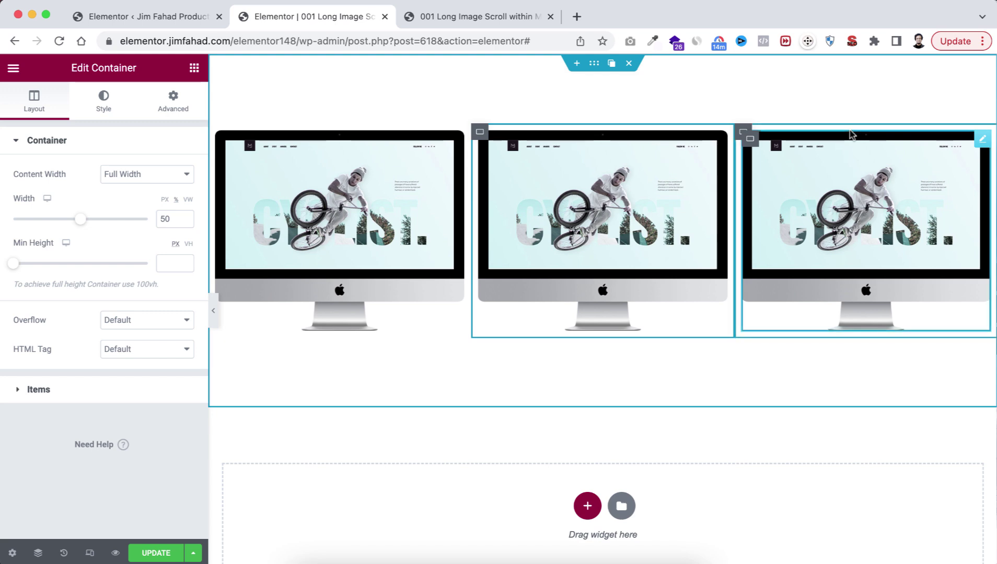
Replace the first iMac's screen container background in the Normal state with digital-shop-Portfolio.jpg from the media library
mouse_move(234, 152)
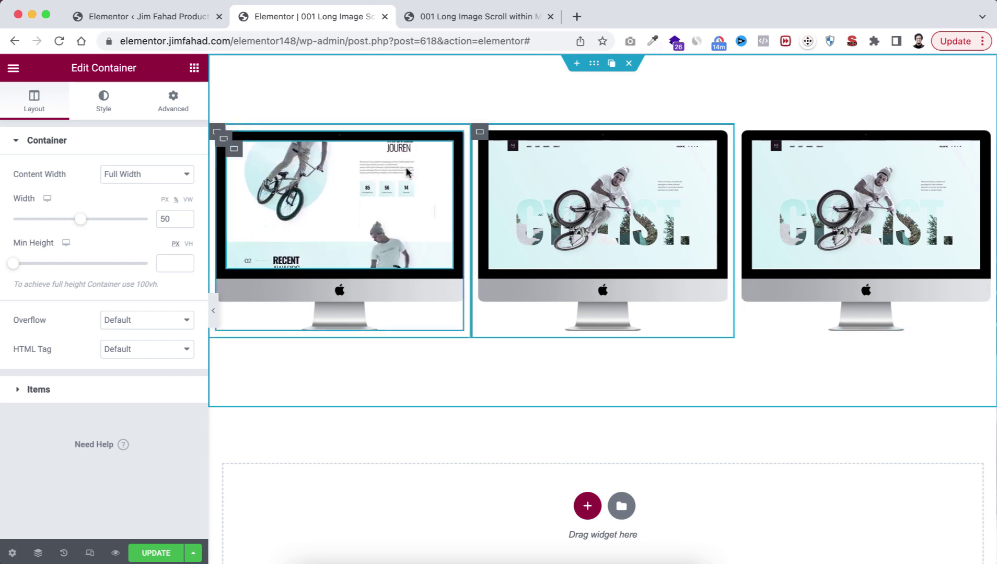
left_click(234, 150)
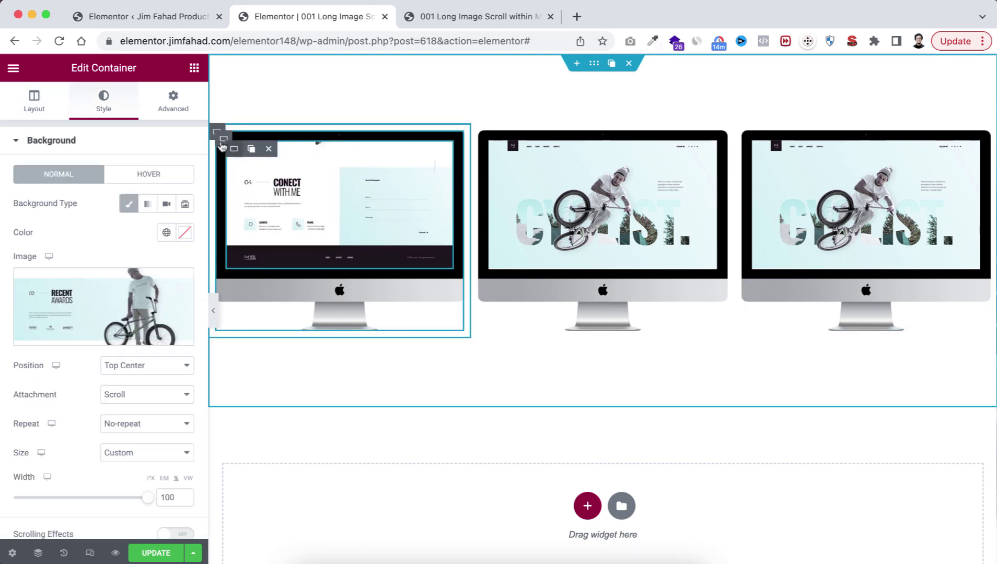
left_click(110, 304)
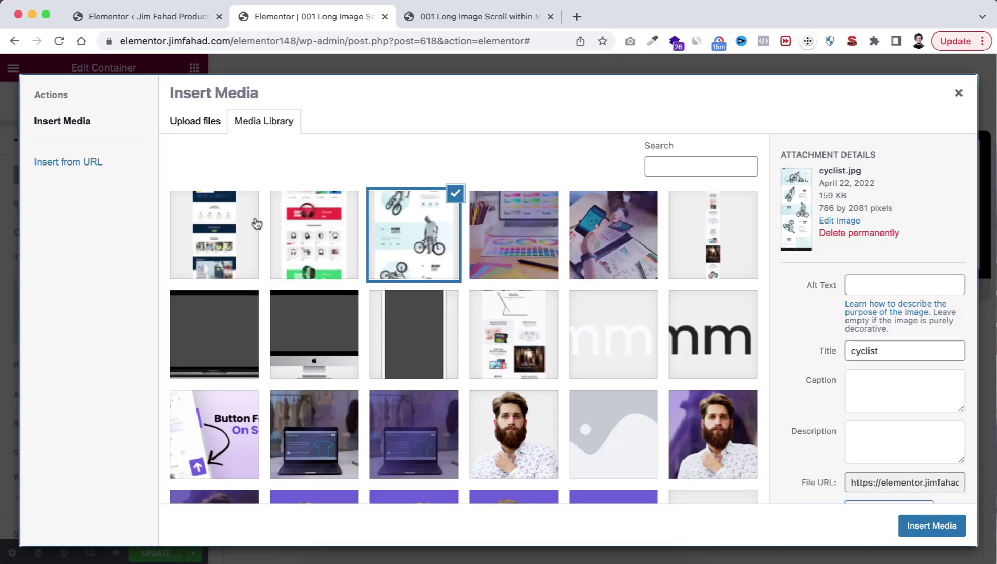
left_click(317, 238)
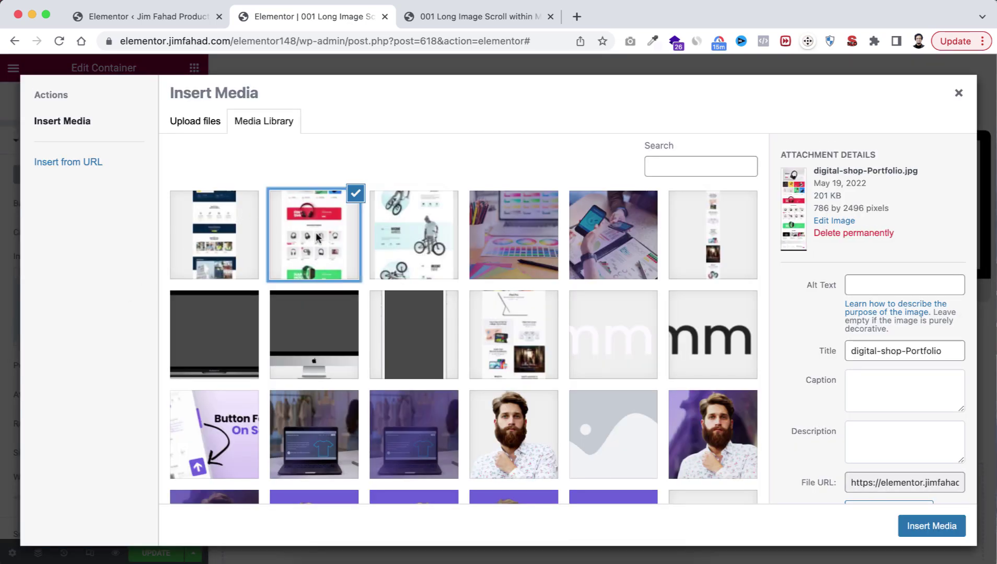
left_click(929, 525)
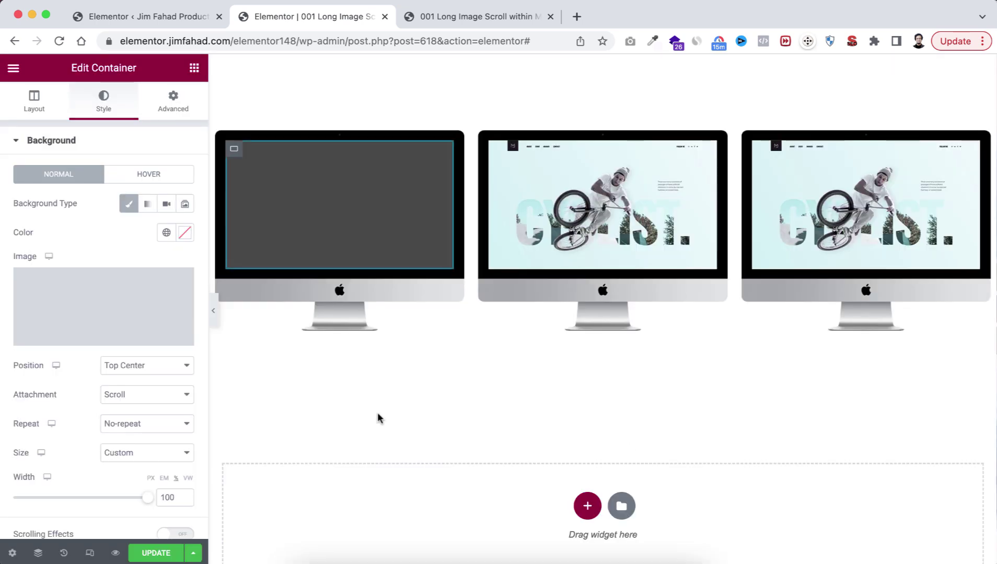
Replace the first iMac's Hover state background image with digital-shop-Portfolio.jpg
left_click(148, 173)
left_click(88, 306)
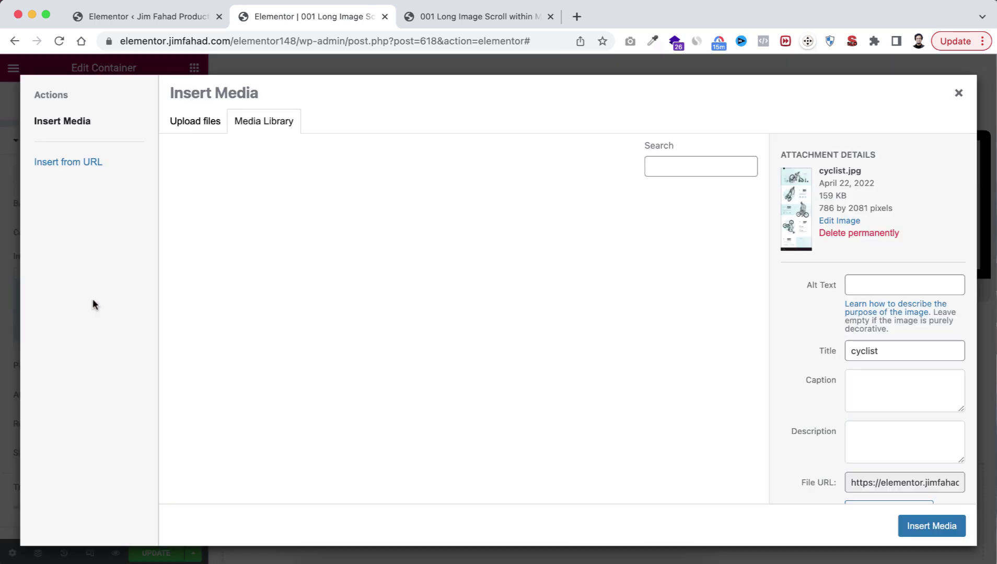
left_click(321, 230)
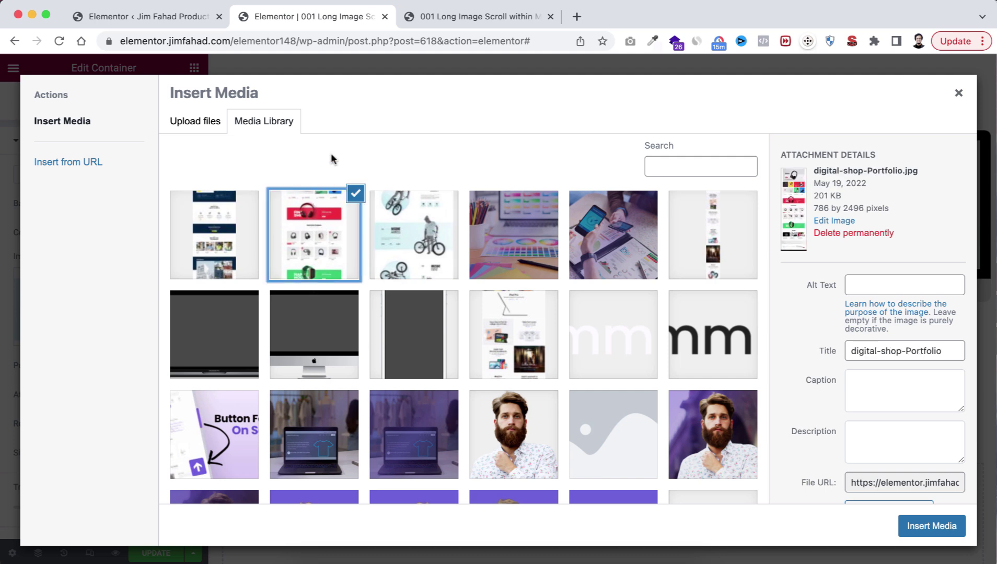
left_click(931, 526)
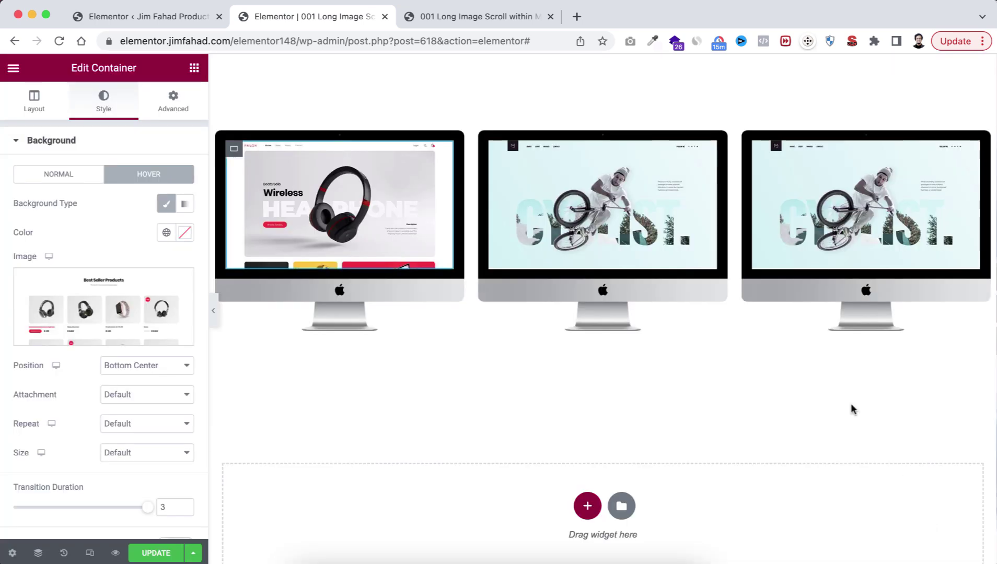
Replace the third iMac's screen container background in the Normal state with construction-portfolio-scaled.jpg from the media library
mouse_move(763, 153)
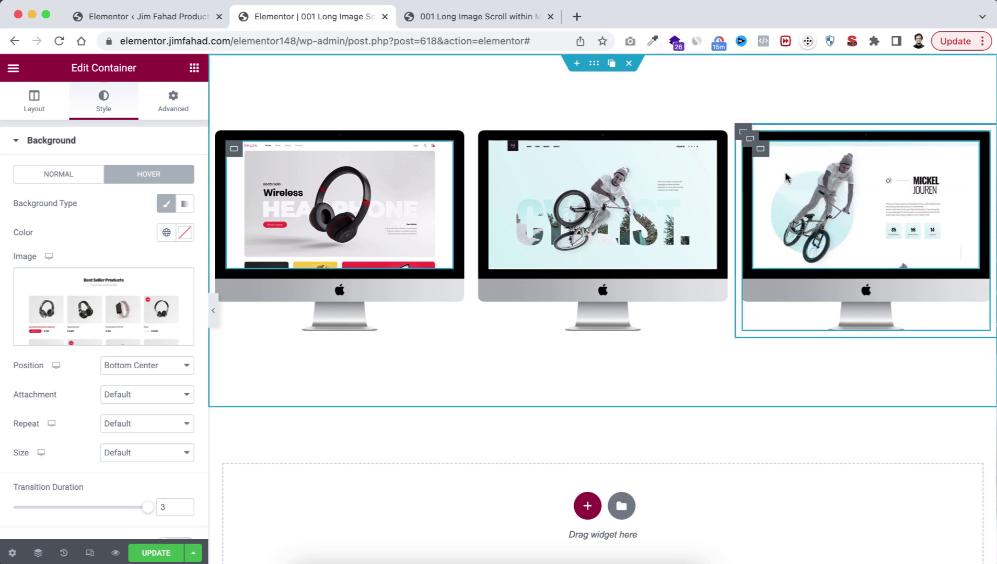
left_click(761, 150)
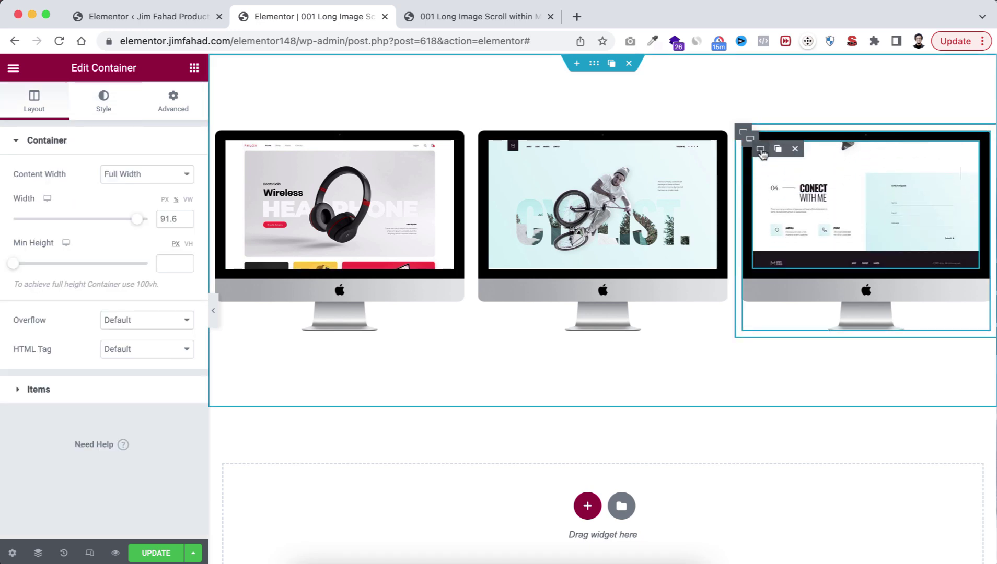
left_click(104, 107)
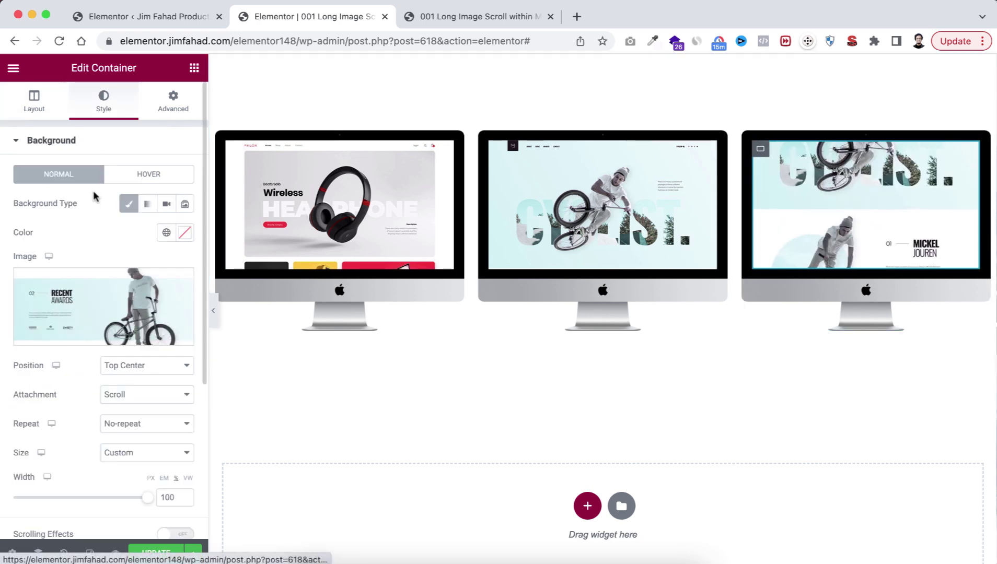
left_click(111, 307)
left_click(226, 233)
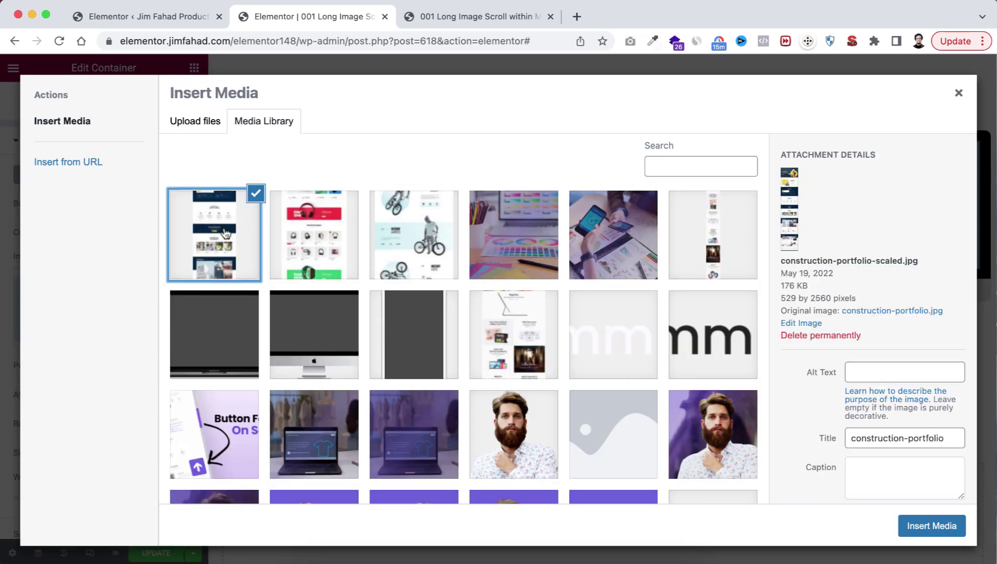
left_click(924, 526)
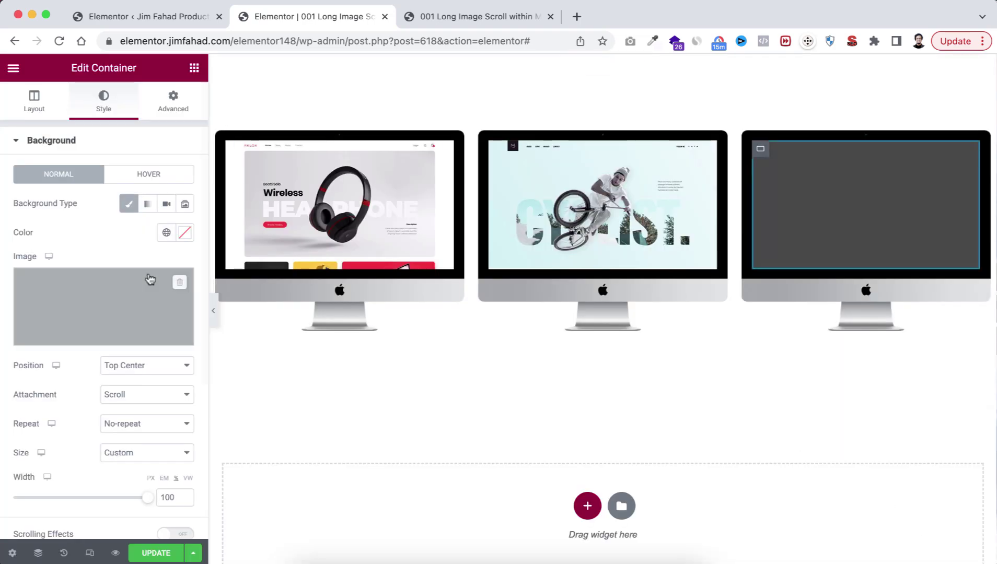
Replace the third iMac's Hover state background image with construction-portfolio-scaled.jpg and preview the scroll effect on the mockups
left_click(150, 174)
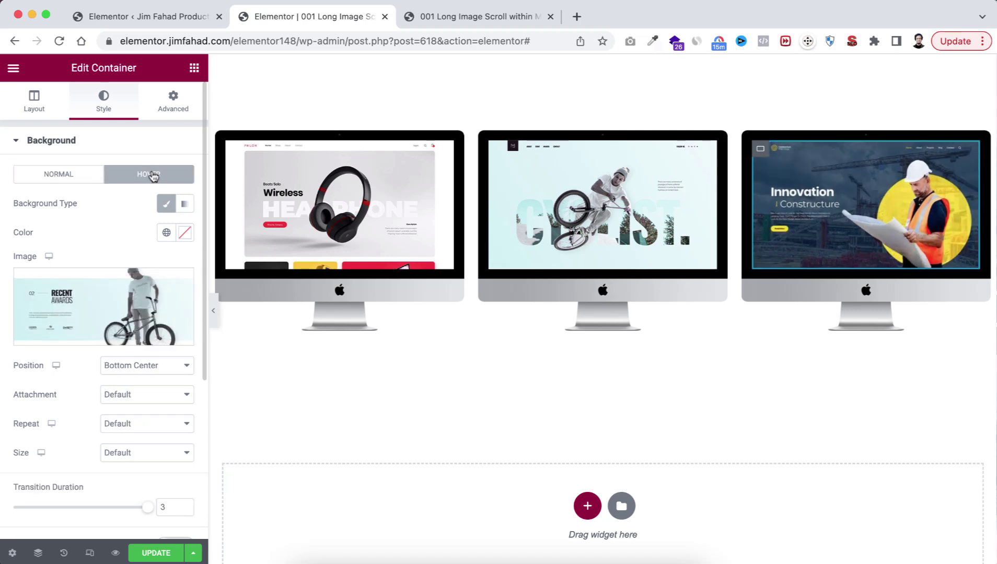
left_click(124, 286)
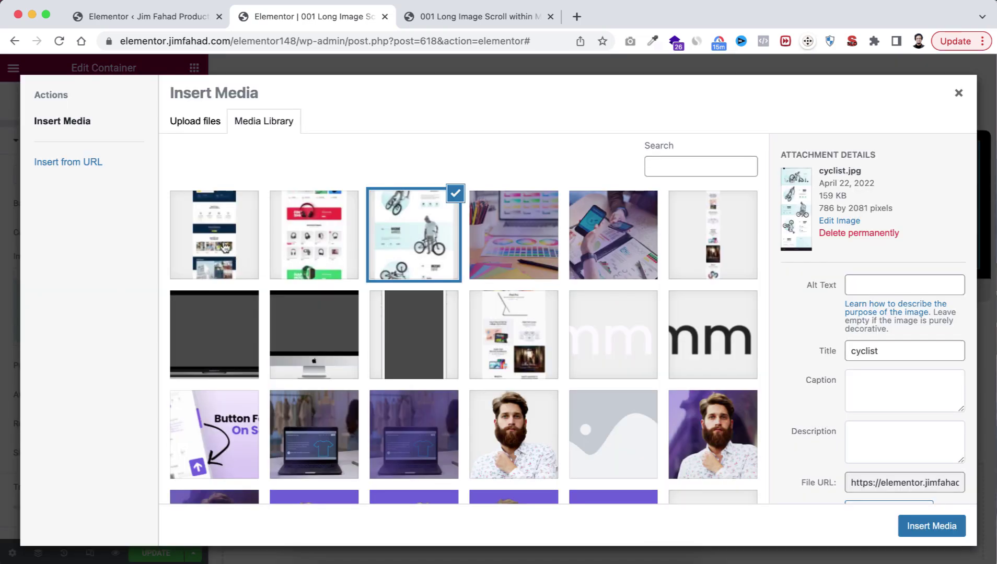
left_click(218, 239)
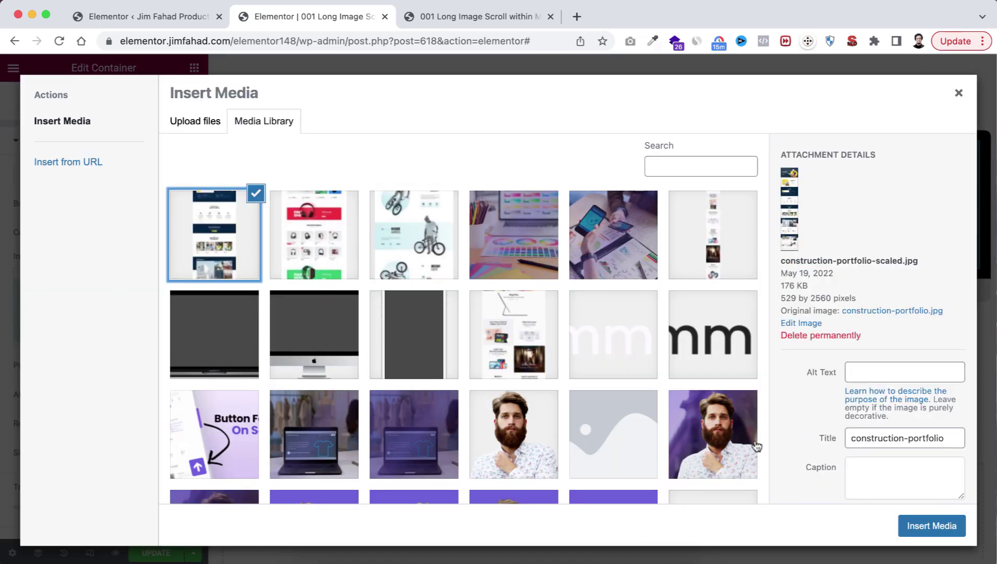
left_click(933, 527)
mouse_move(612, 218)
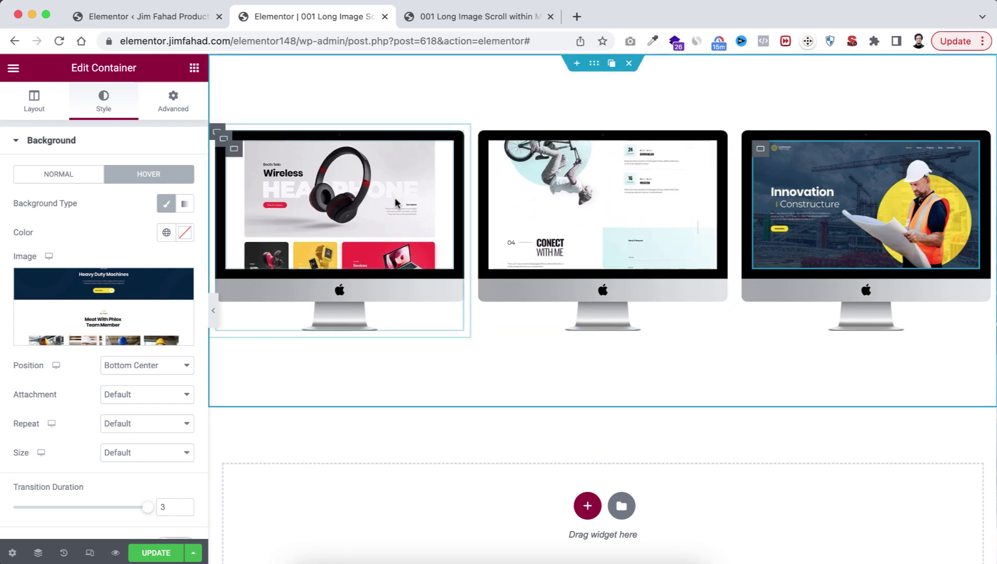
Test the hover scroll effect on all three iMac mockups and check the section in the tablet responsive view
mouse_move(911, 195)
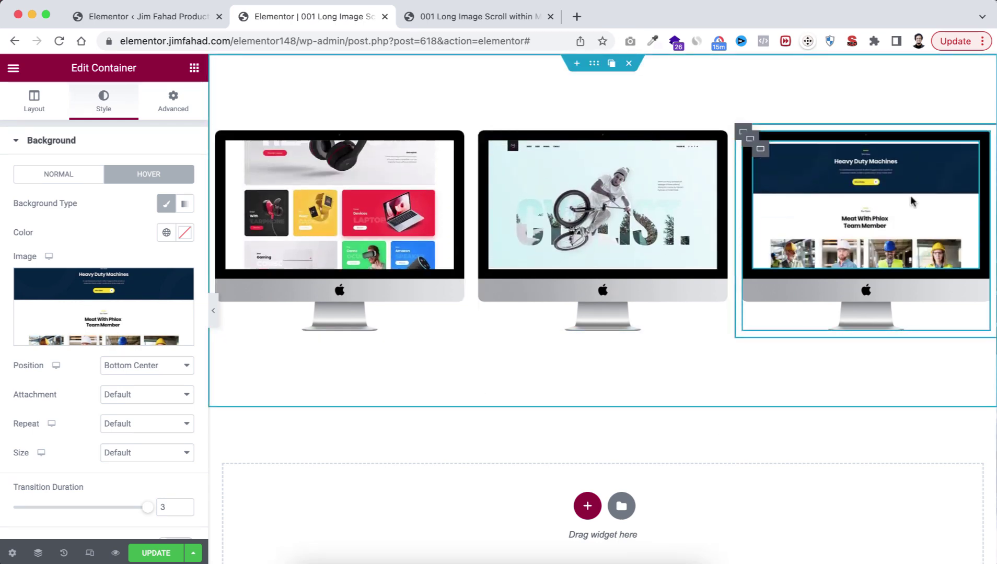
mouse_move(313, 222)
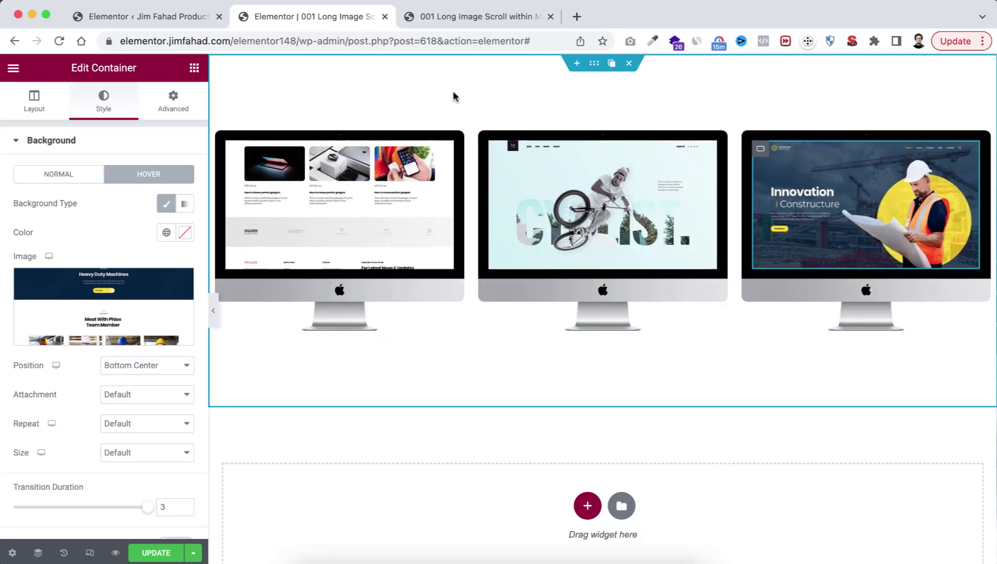
mouse_move(617, 180)
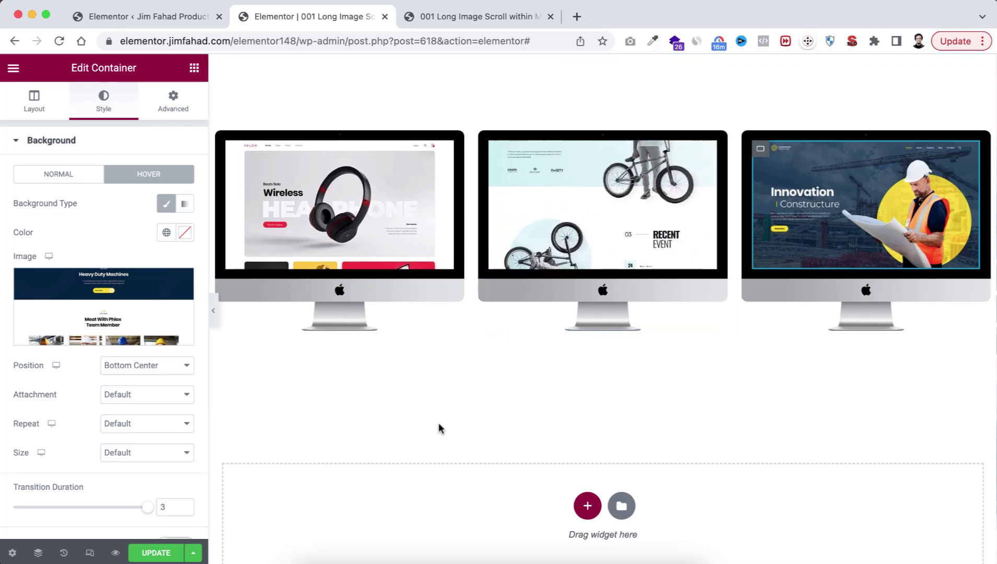
left_click(90, 553)
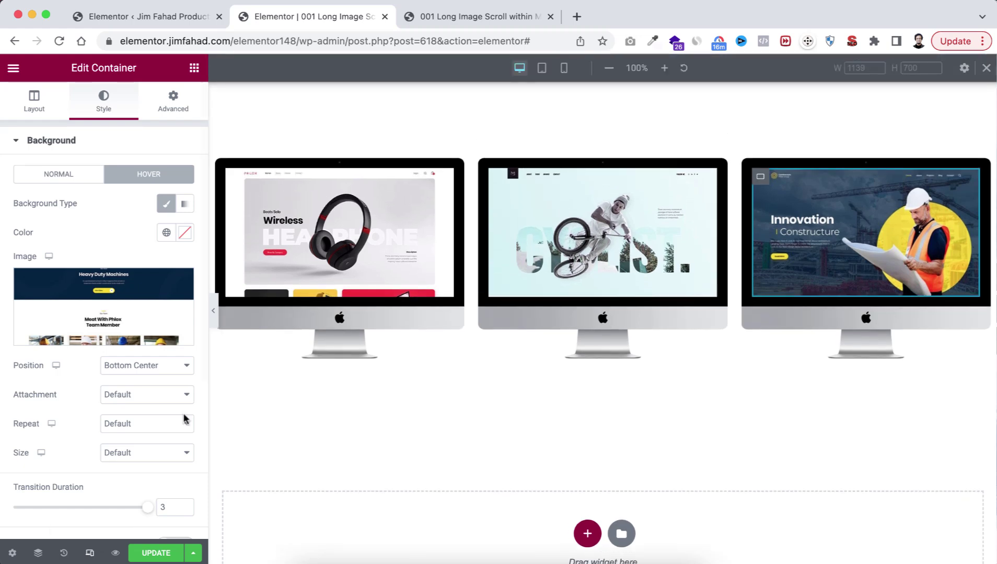
left_click(542, 68)
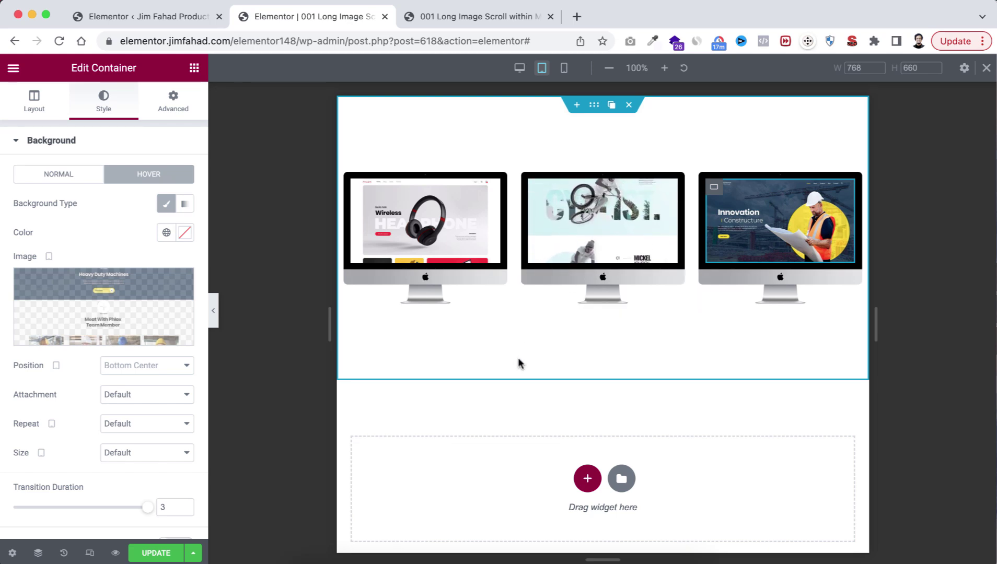
In the mobile responsive view, set the width of the first iMac's screen container to 91.6%
left_click(567, 70)
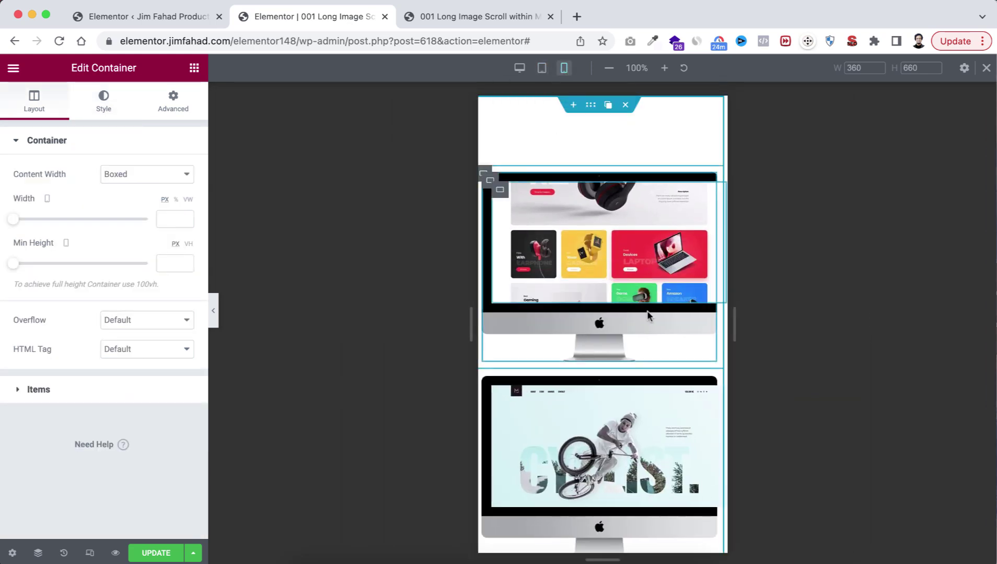
scroll(645, 351, "down", 4)
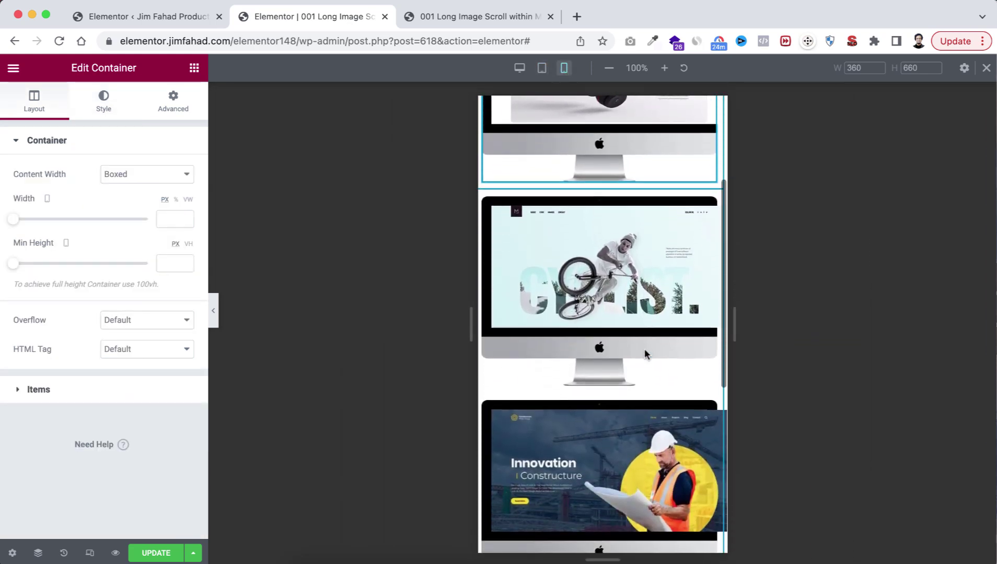
scroll(644, 353, "up", 4)
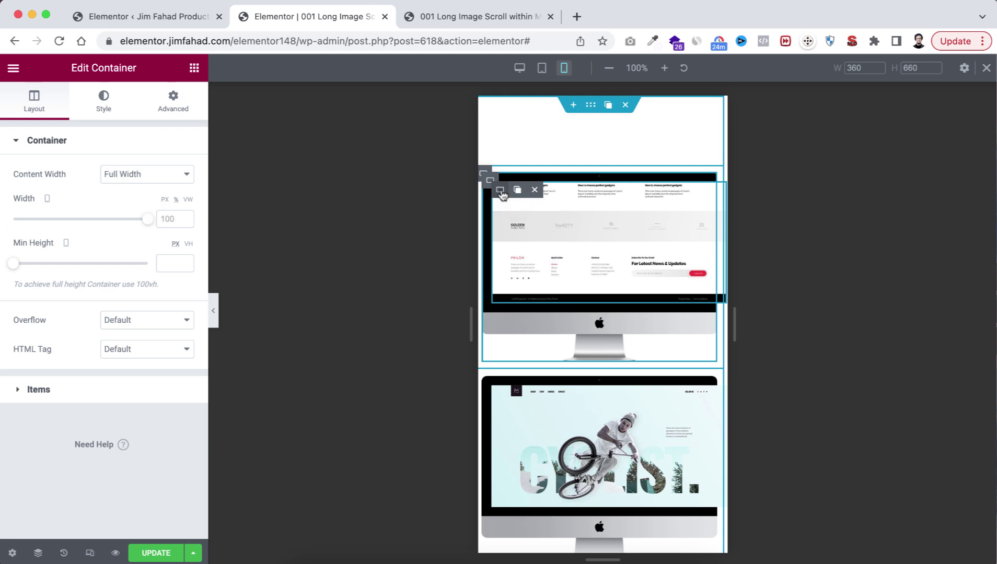
left_click(166, 219)
type("91.6")
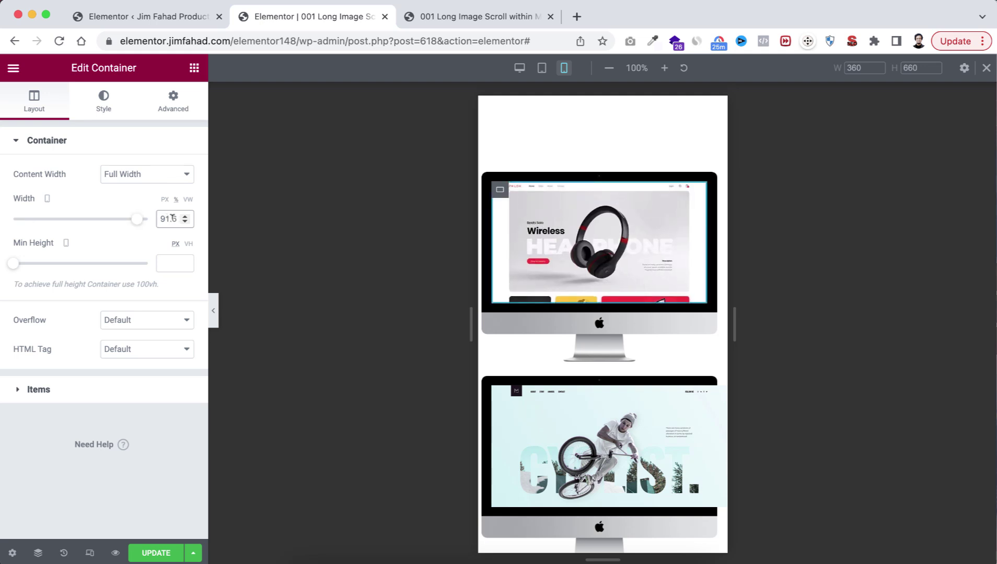
Set the mobile width of the second iMac's screen container to 91.6, with percent as the unit
scroll(575, 412, "down", 2)
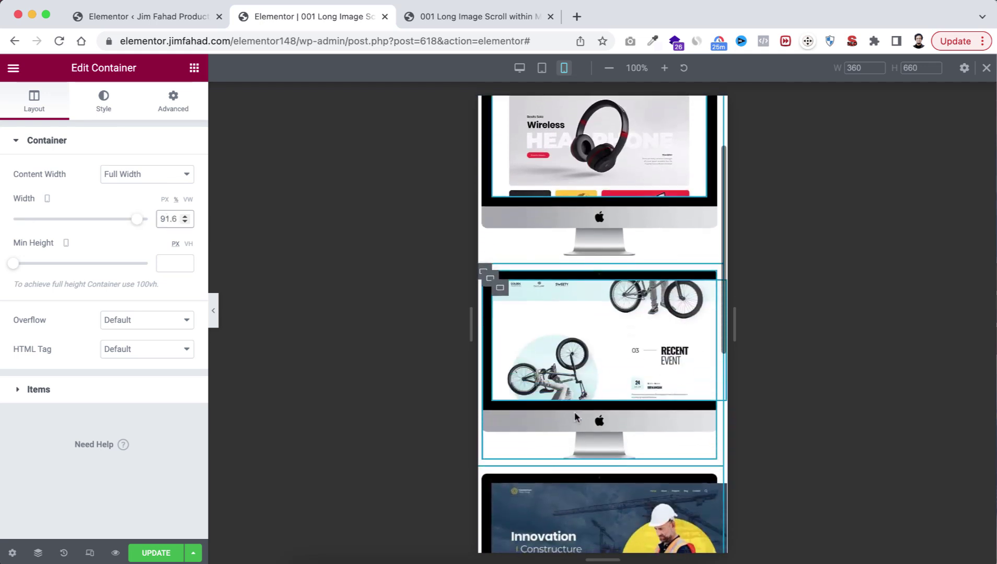
left_click(500, 289)
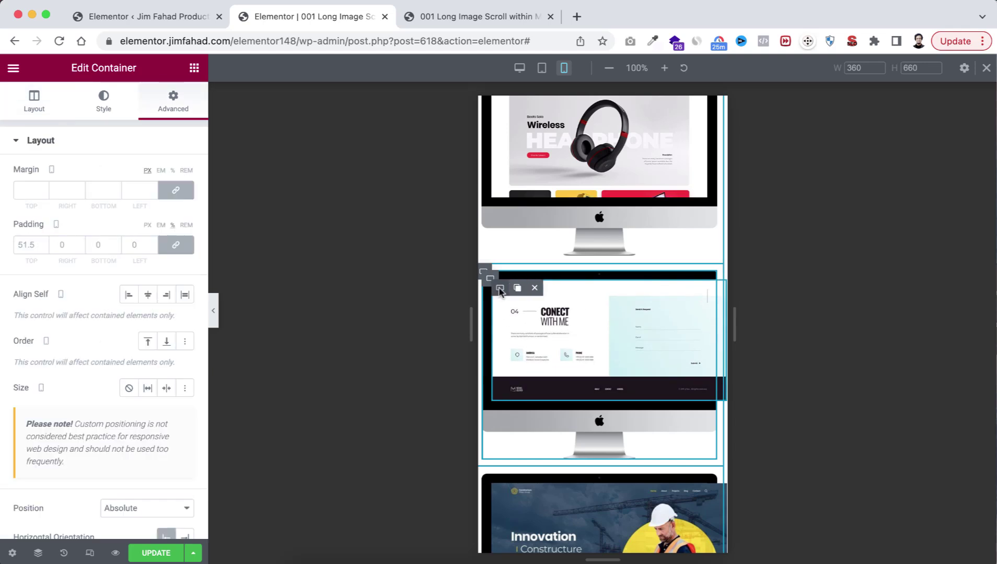
left_click(34, 107)
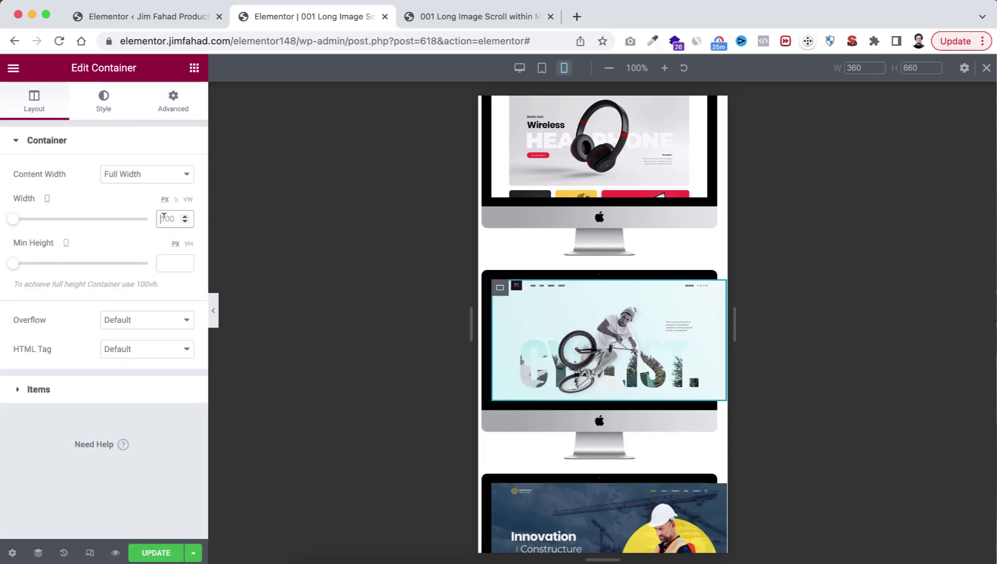
type("91.6")
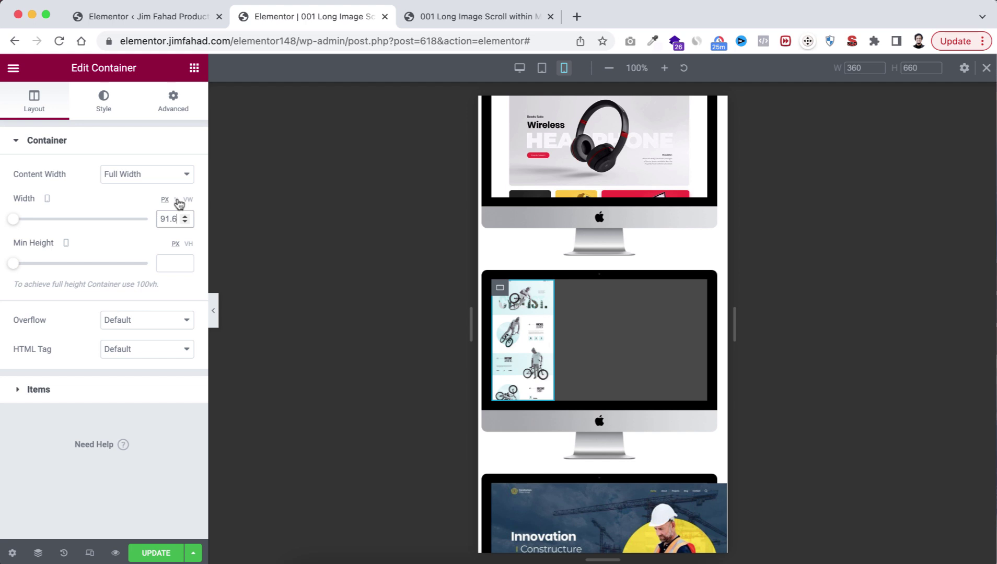
left_click(177, 201)
left_click(178, 219)
key("BackSpace")
key("BackSpace")
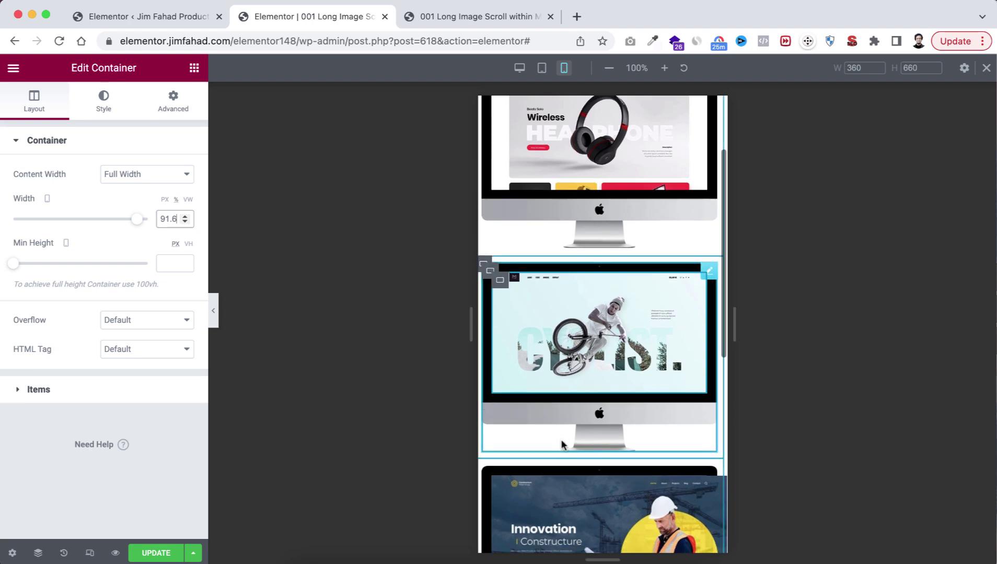
Set the mobile width of the third iMac's screen container to 91.6%
scroll(560, 443, "down", 2)
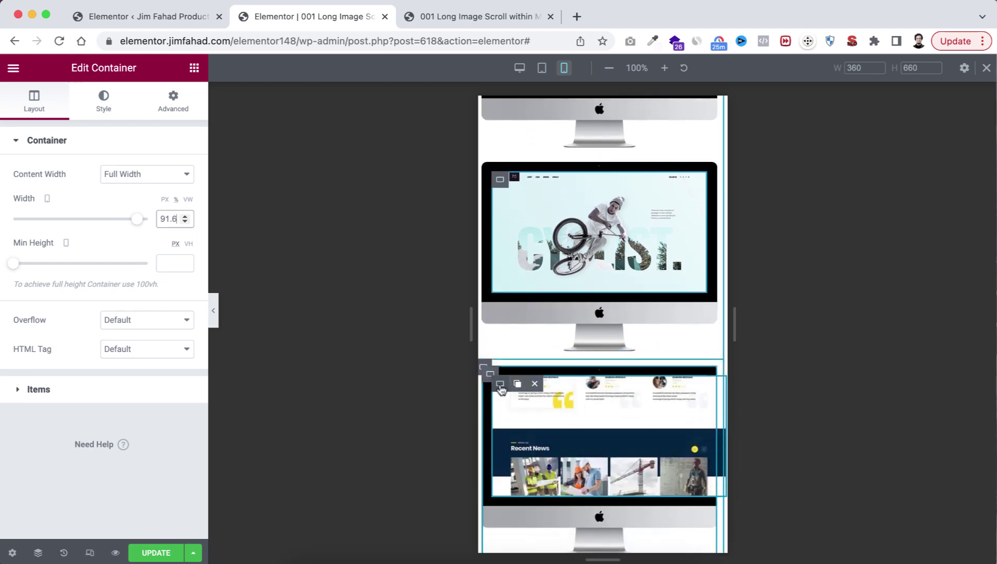
left_click(103, 100)
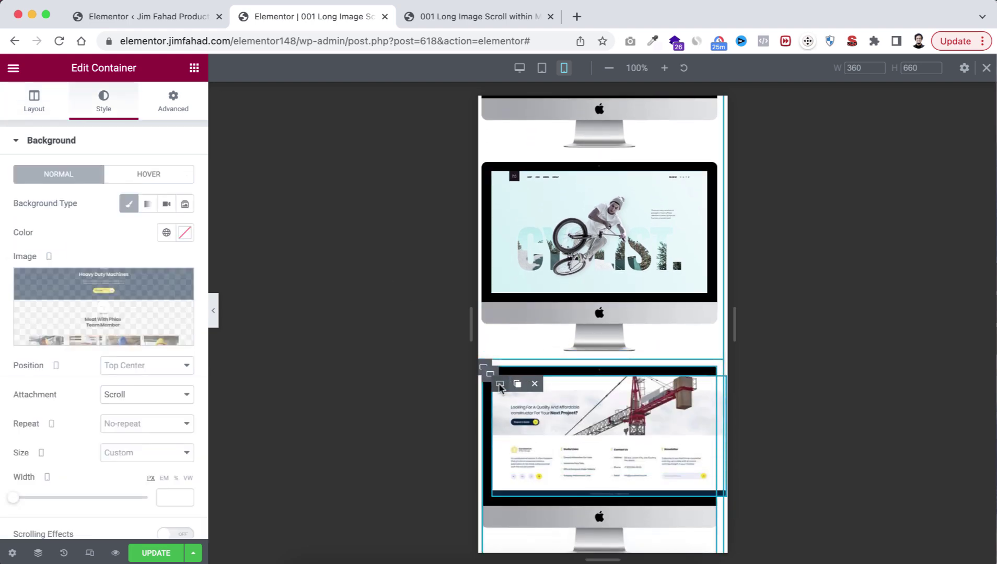
left_click(35, 103)
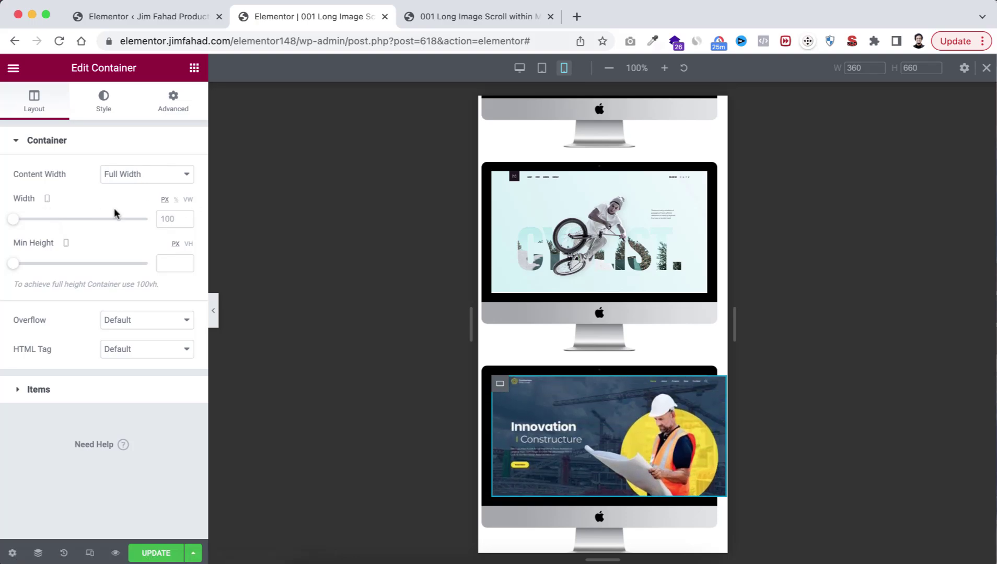
left_click(168, 219)
type("91.6")
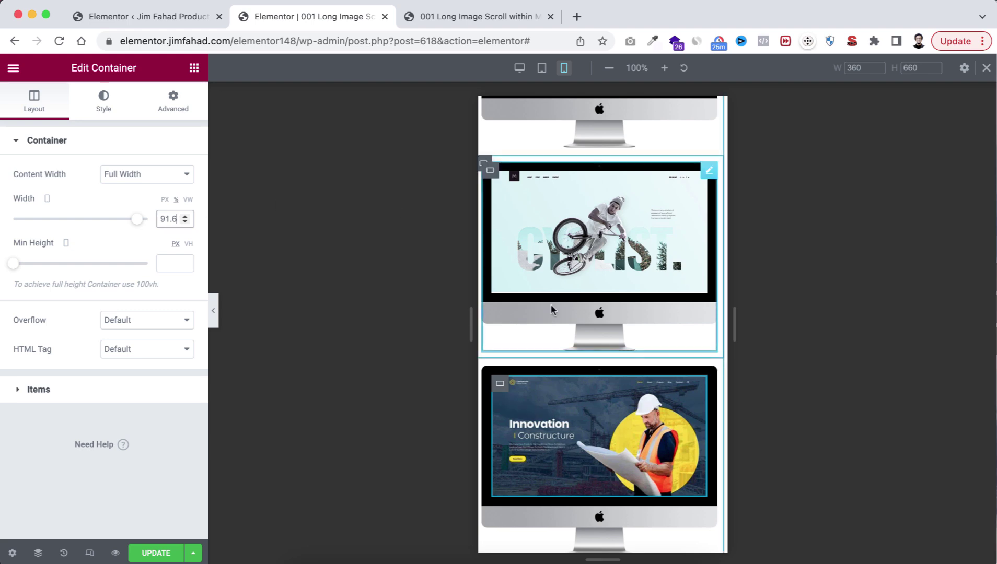
Recheck the mockups in mobile and tablet views, leave responsive mode, and update the page to view it on the front end
scroll(550, 304, "up", 10)
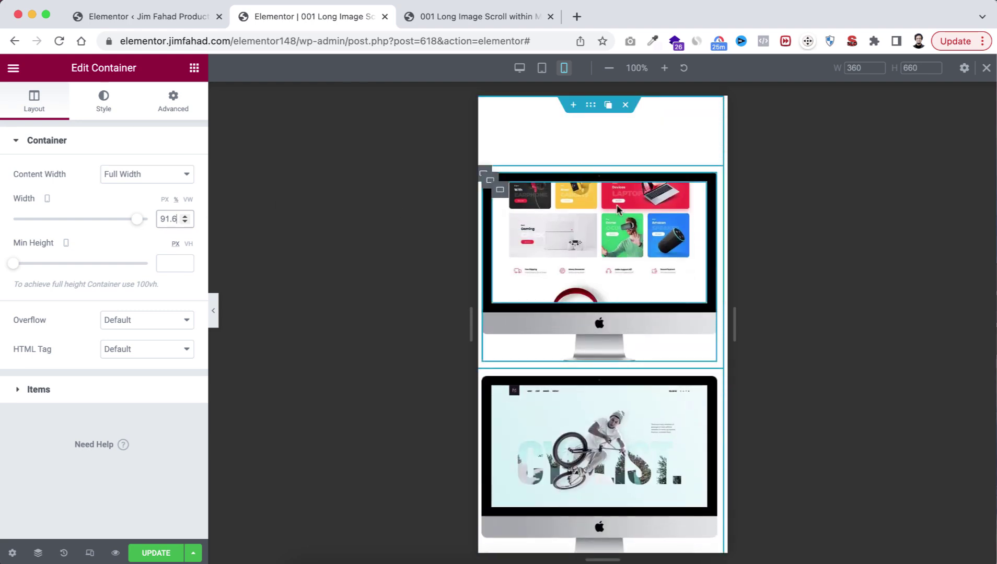
left_click(541, 70)
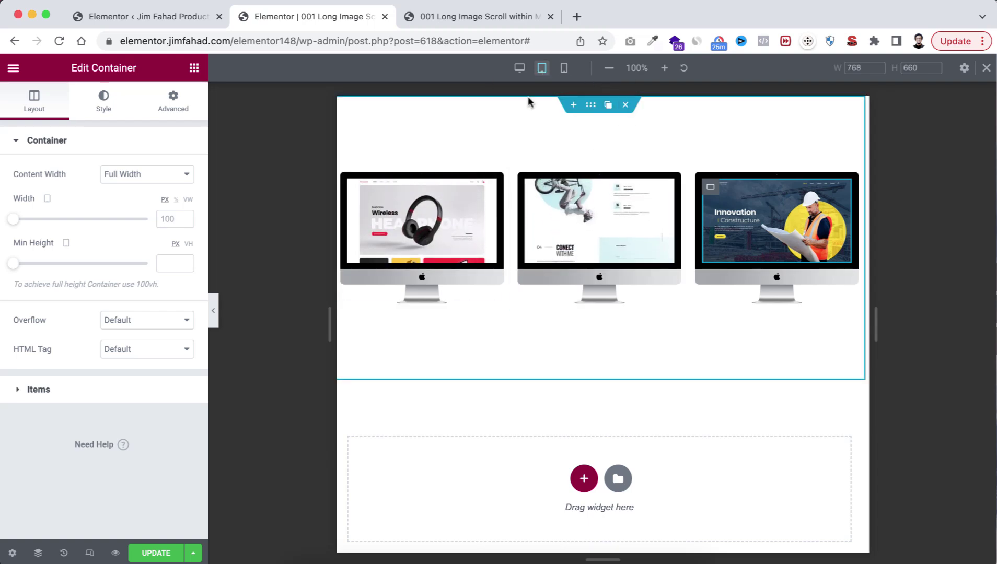
left_click(986, 69)
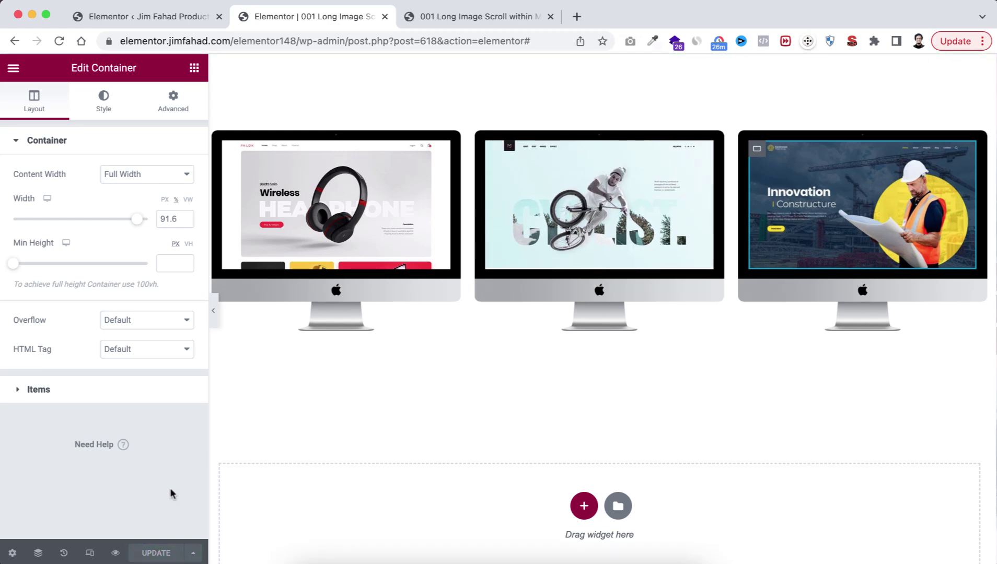
left_click(467, 17)
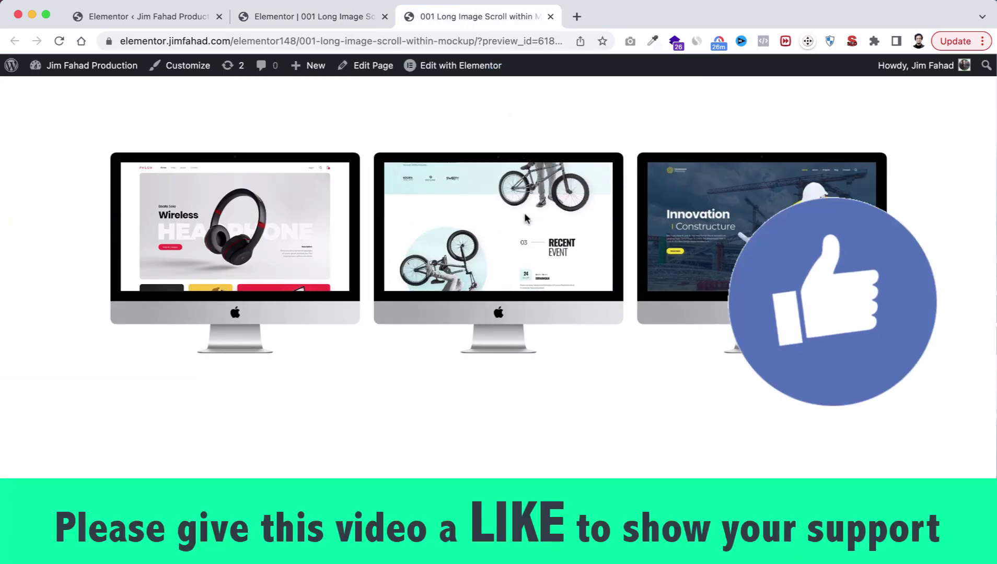